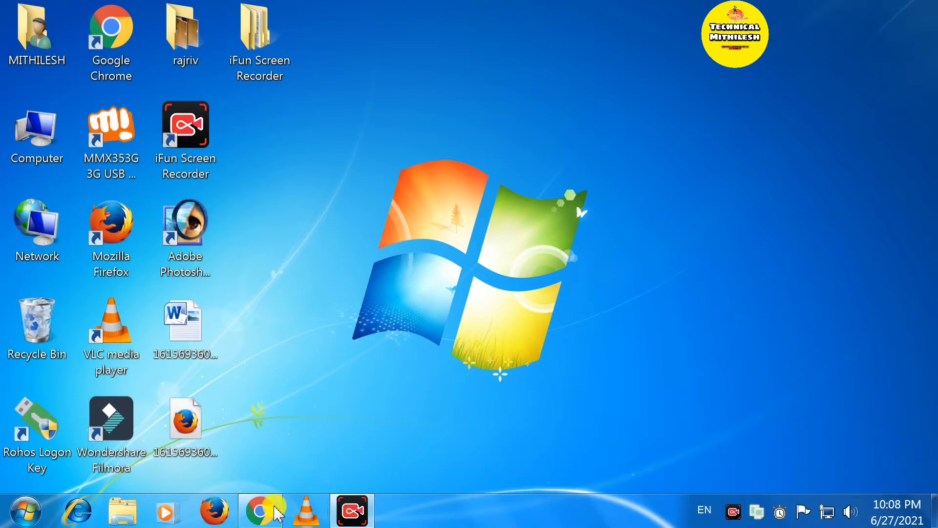
Launch Google Chrome from the taskbar.
click(259, 511)
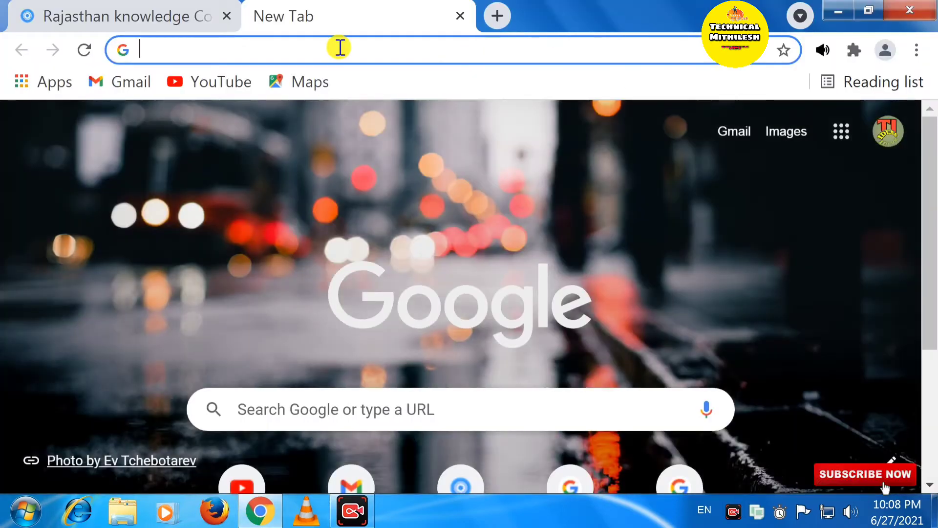
Load the rkcl.in website in the new tab.
click(340, 48)
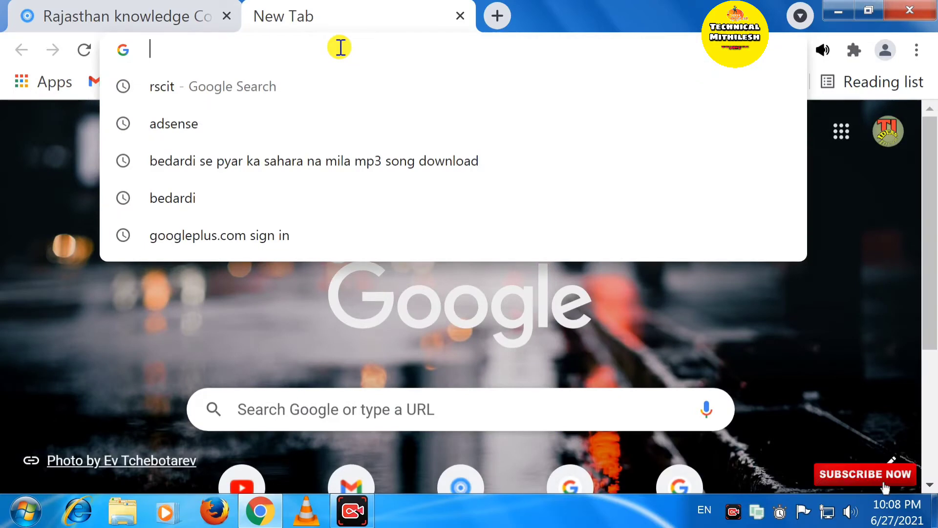
click(103, 11)
click(352, 11)
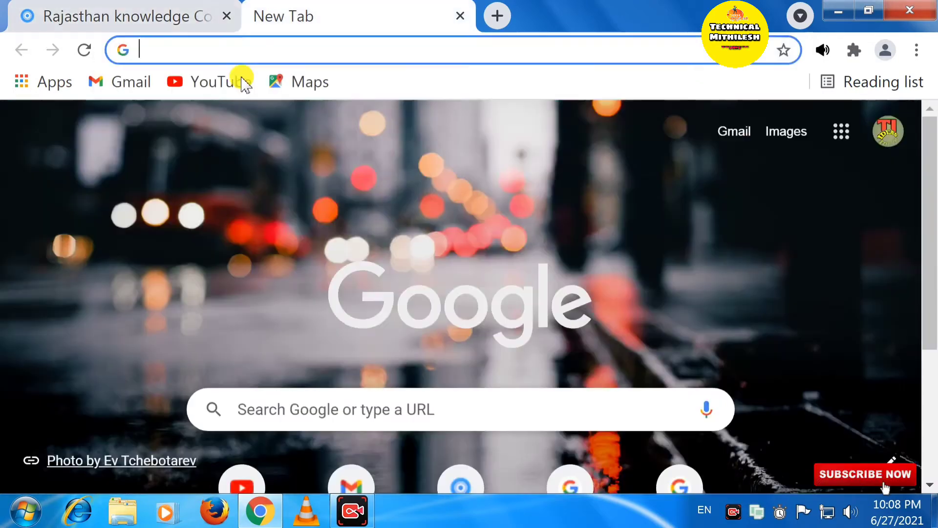
text(r)
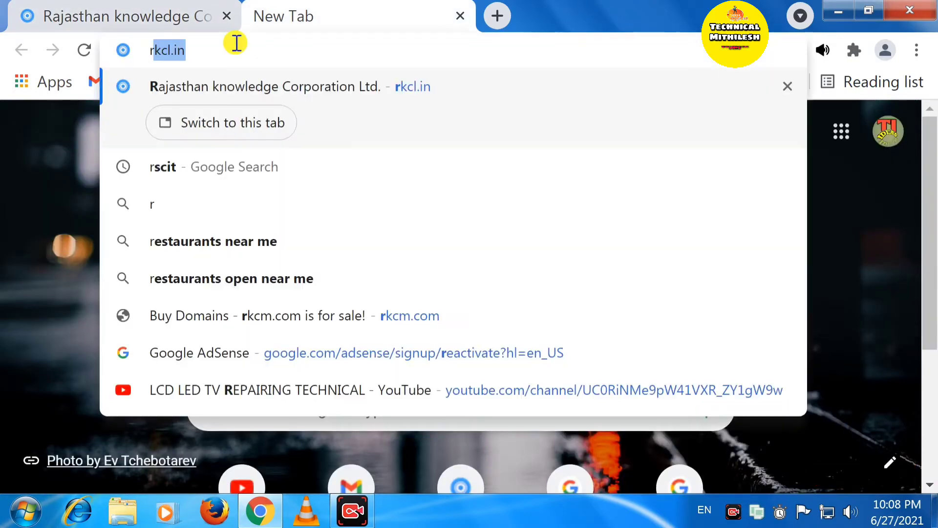
text(k)
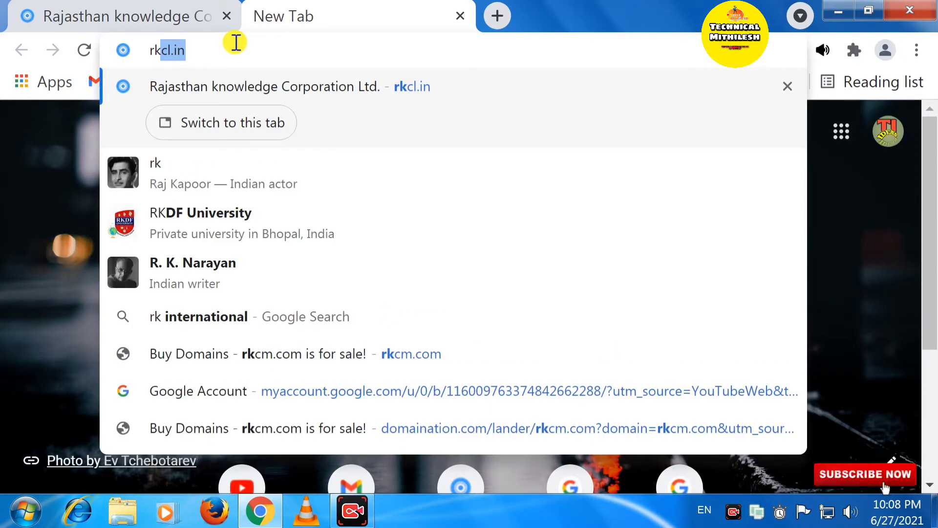
key(Return)
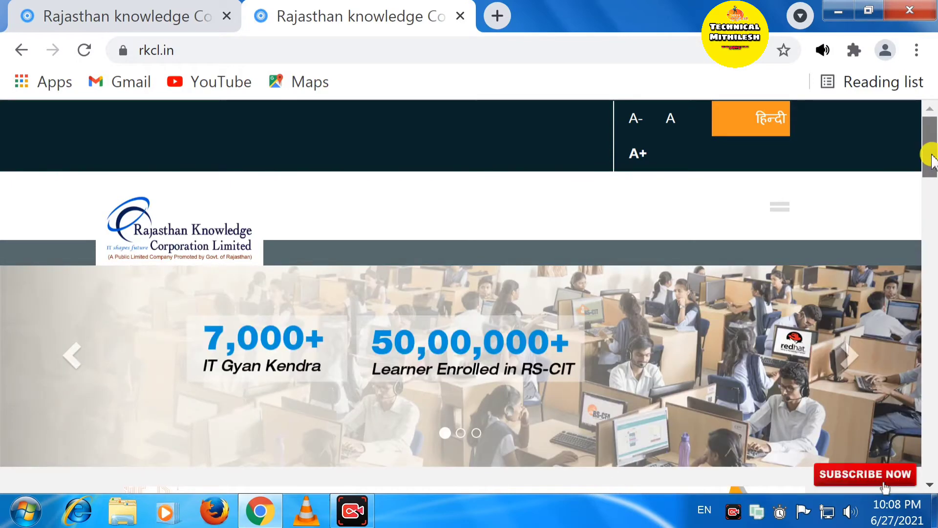
Open the RS-CIT online admission page from the rkcl.in home page banner.
drag(931, 159, 933, 183)
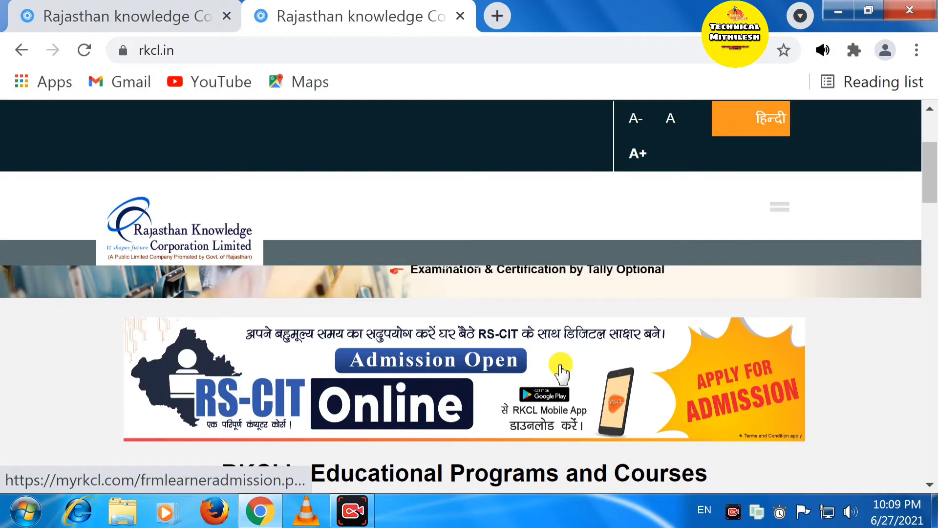
scroll(697, 387, down, 8)
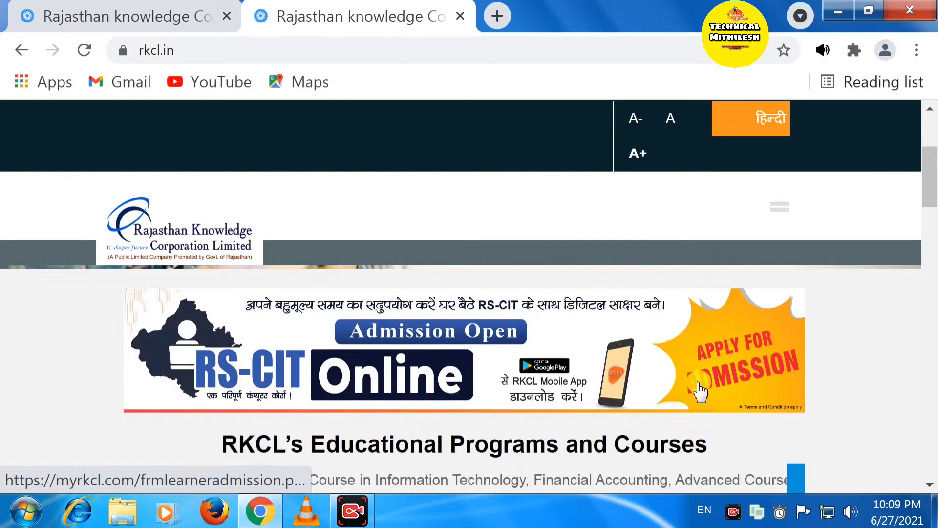
scroll(588, 370, up, 6)
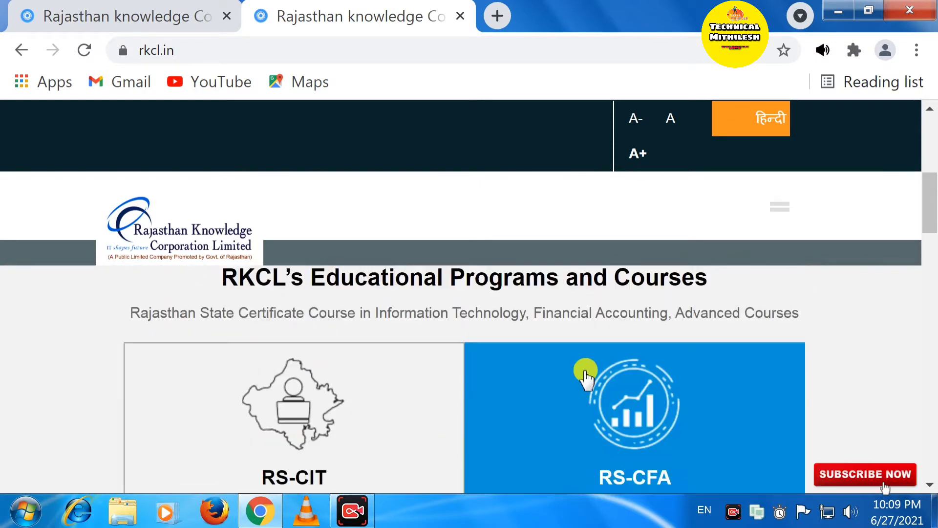
scroll(581, 379, down, 4)
scroll(562, 379, up, 4)
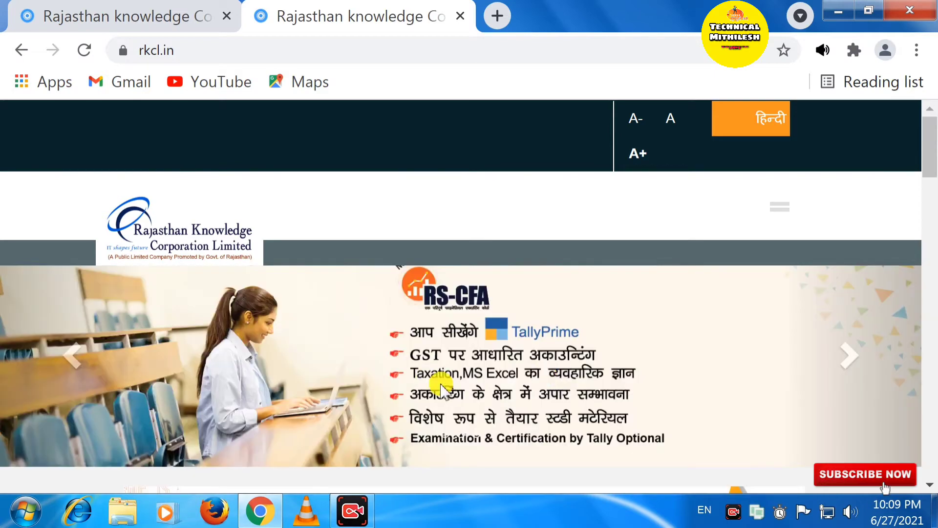
scroll(442, 381, down, 2)
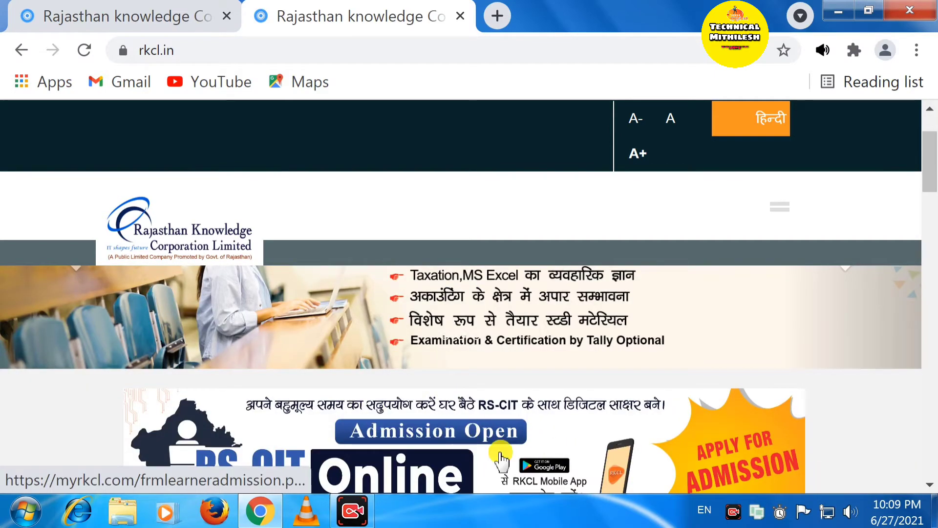
click(451, 431)
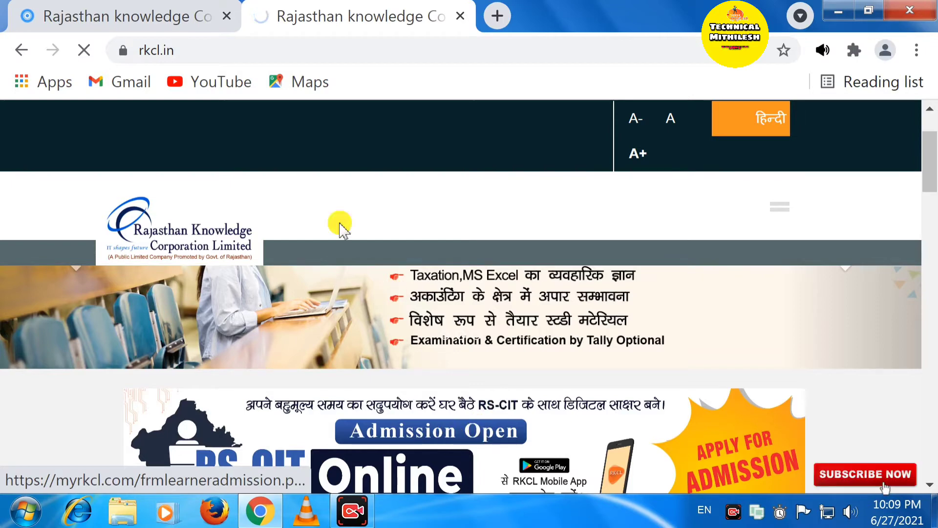
Close the older Rajasthan knowledge tab and open the learner admission enquiry page.
click(226, 16)
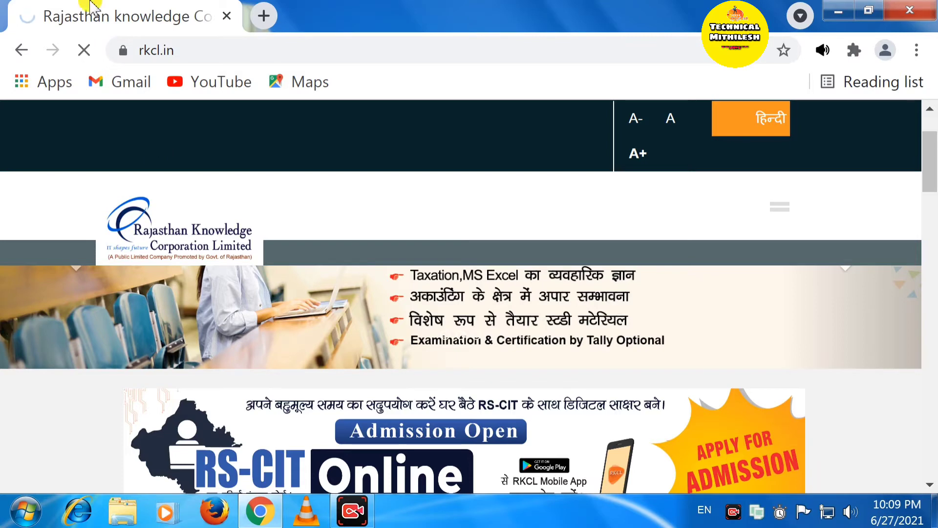
click(426, 433)
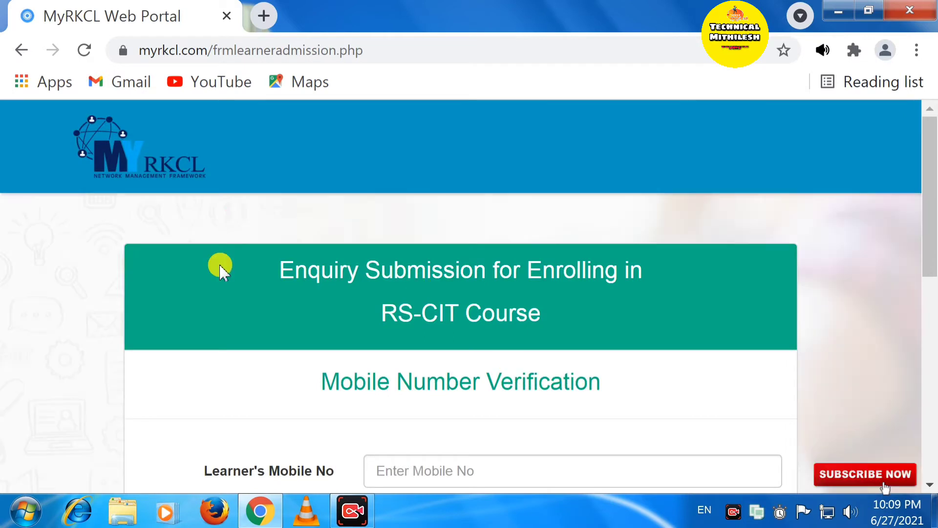
Enter the learner's mobile number in Learner's Mobile No and request an OTP.
drag(276, 273, 380, 272)
scroll(928, 205, down, 2)
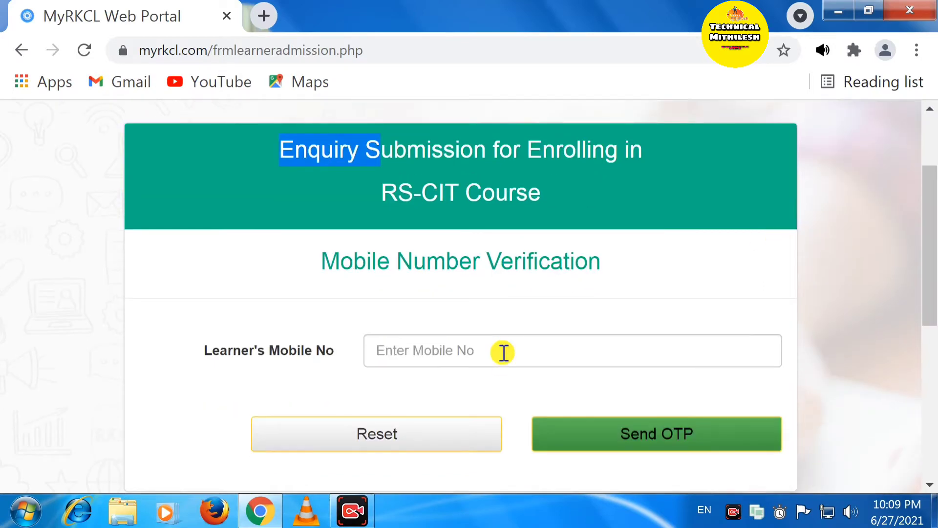
click(492, 351)
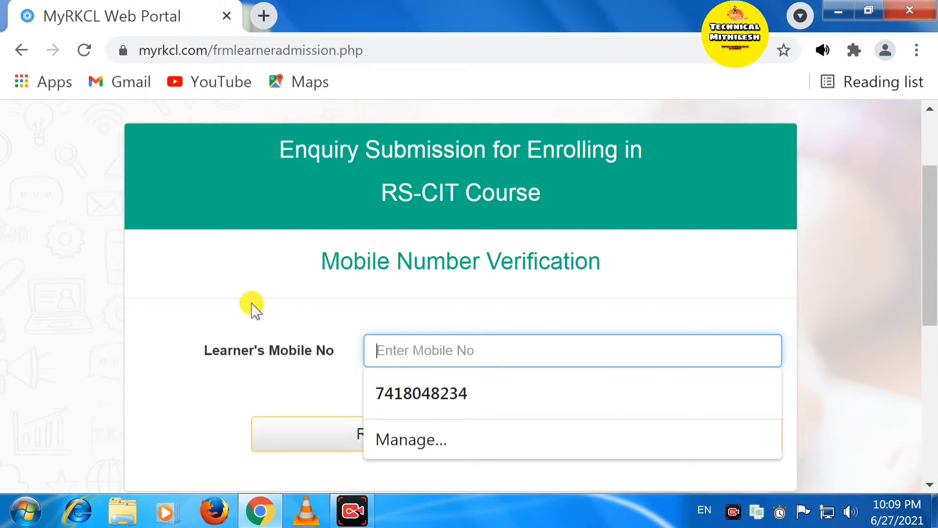
click(279, 307)
click(463, 351)
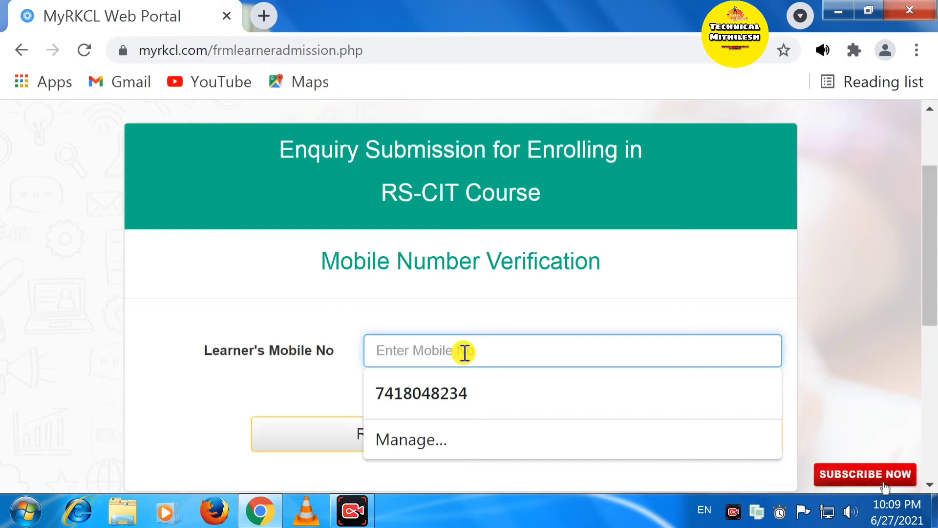
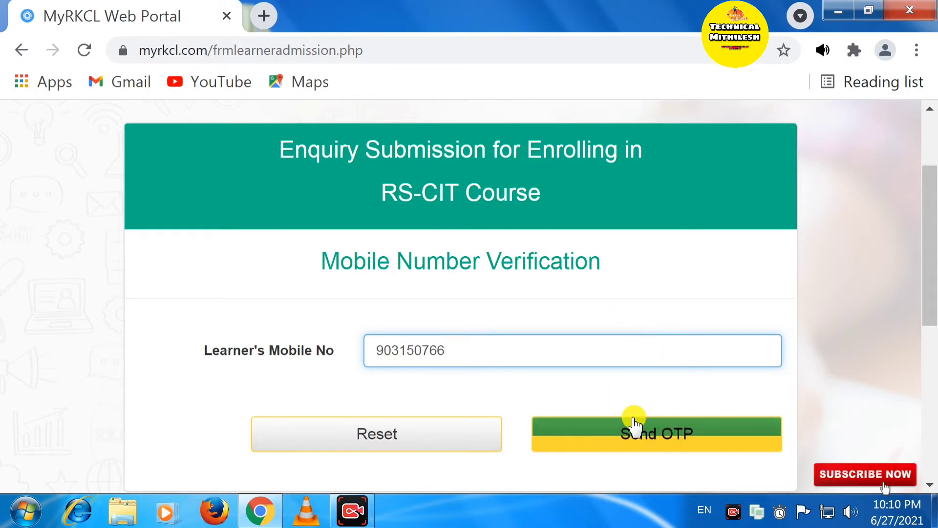
click(640, 442)
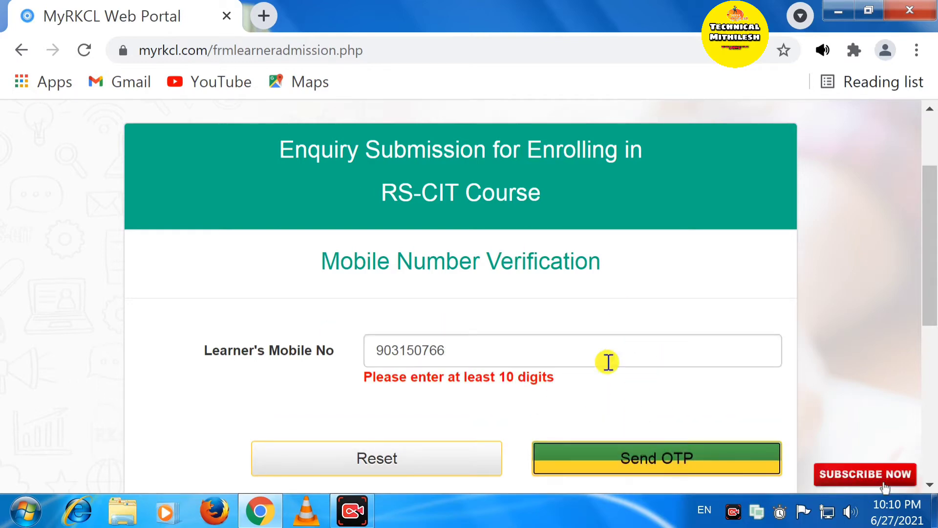
Complete the mobile number to the required 10 digits and request the OTP again.
drag(361, 377, 581, 388)
click(423, 351)
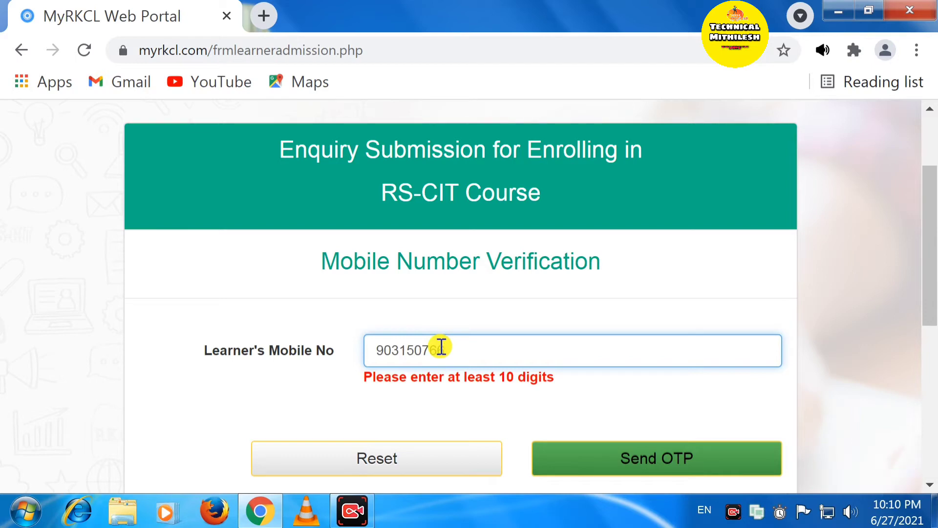
text(0)
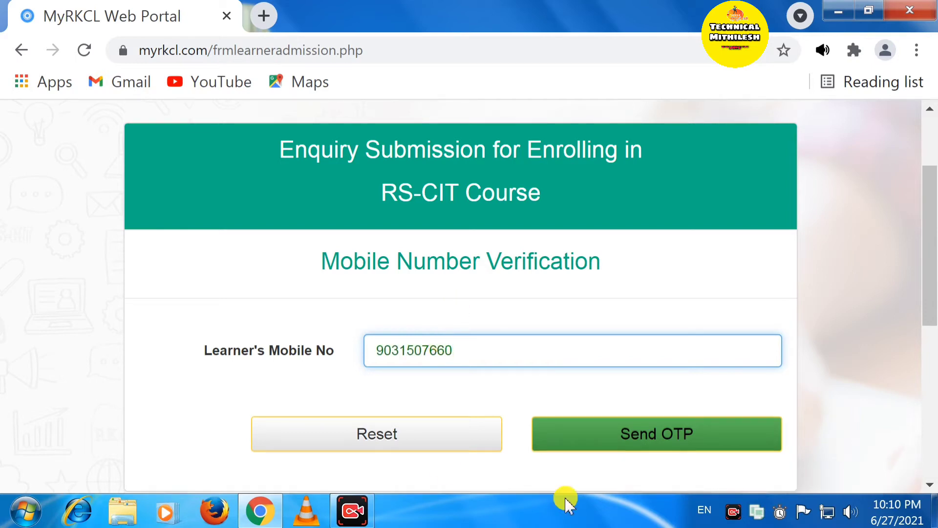
click(659, 450)
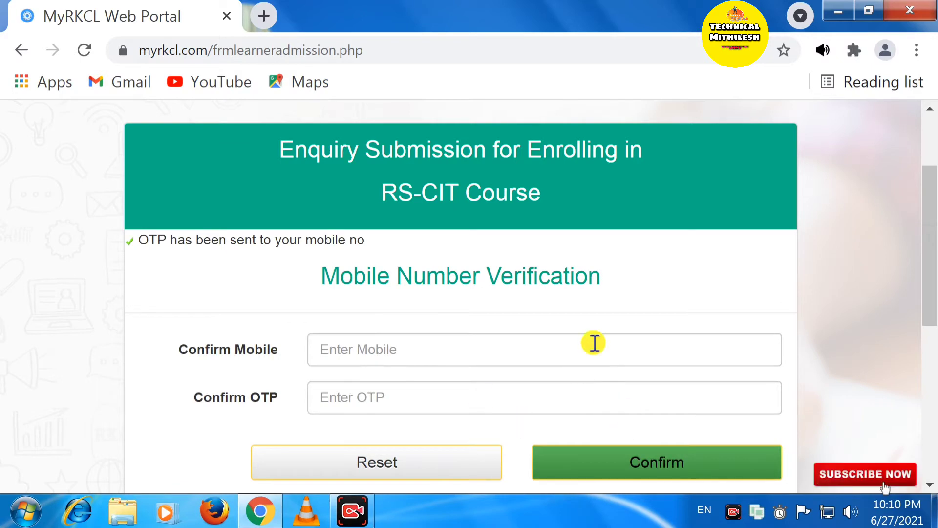
Fill Confirm Mobile with the learner's number, then reset the mobile verification fields.
drag(930, 255, 932, 286)
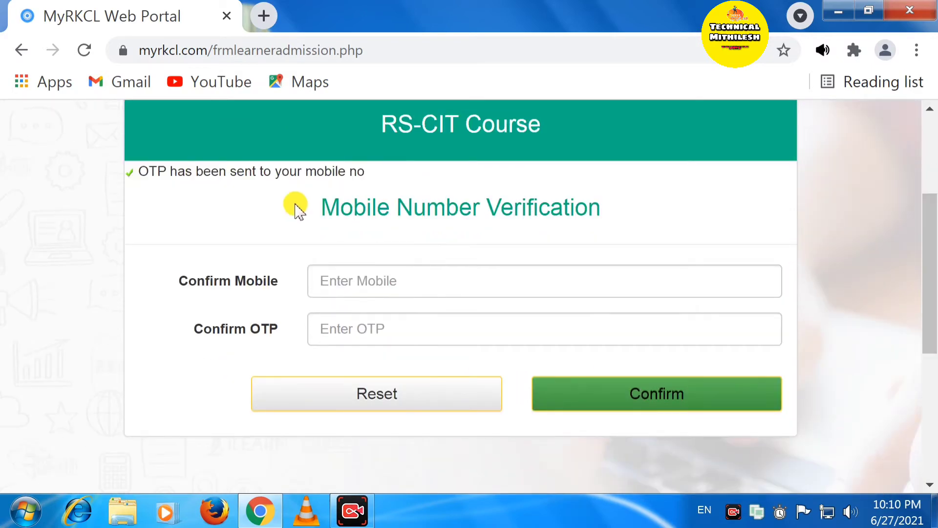
drag(297, 210, 606, 238)
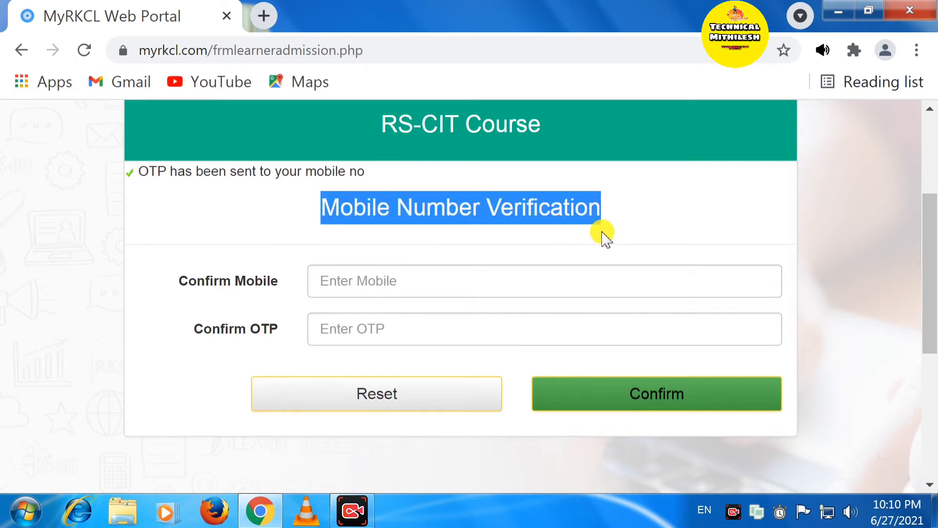
click(437, 287)
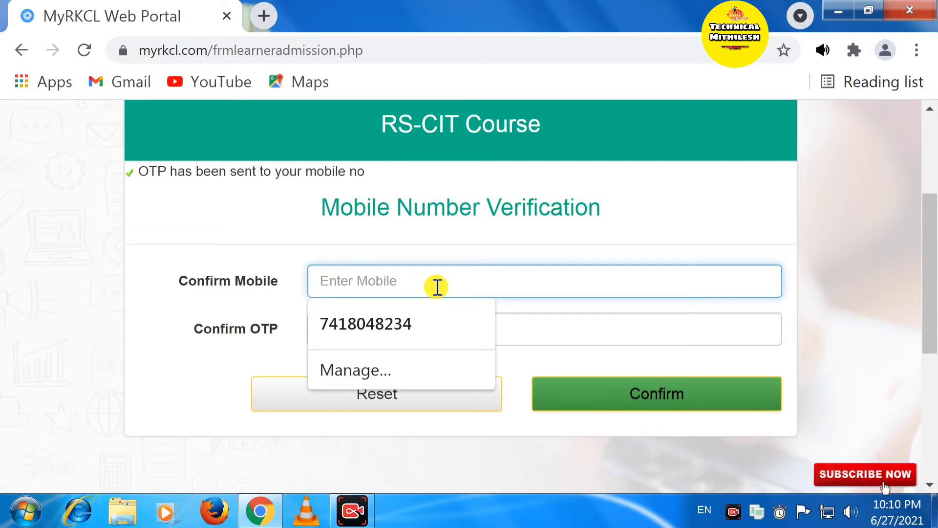
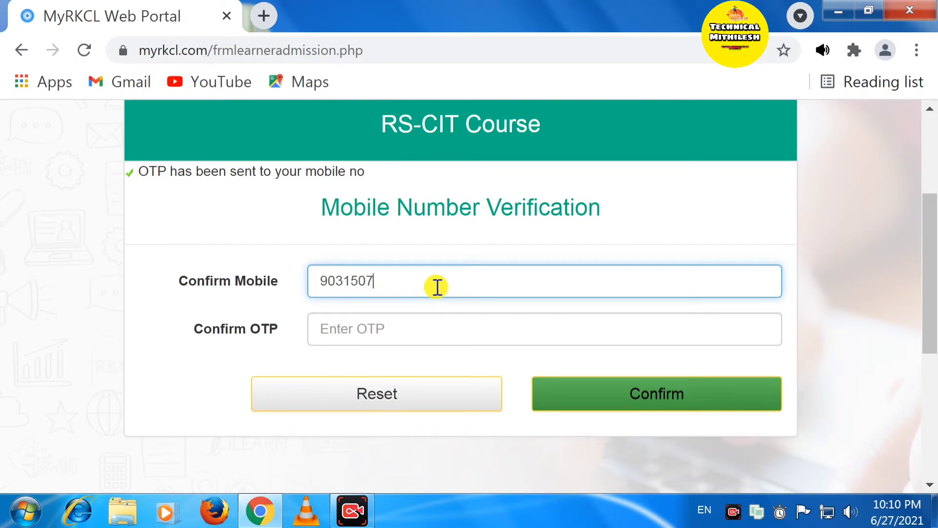
click(415, 323)
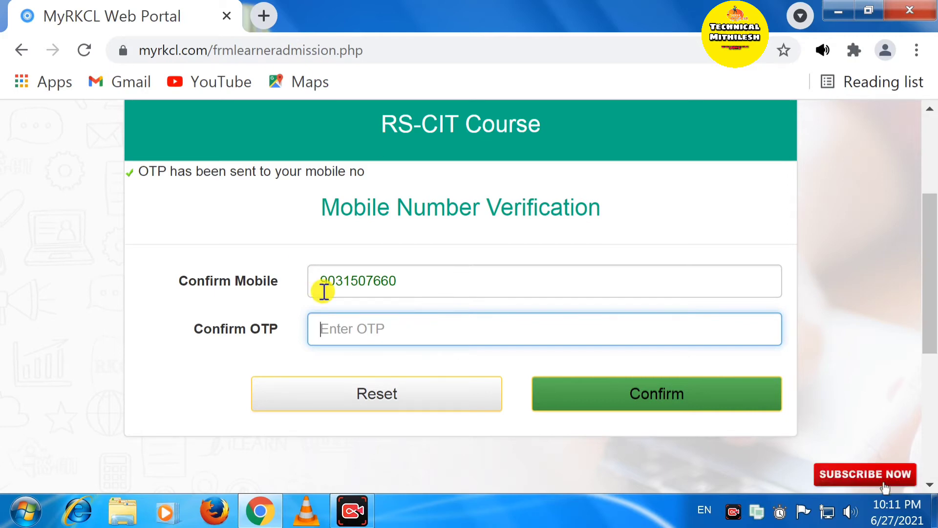
click(434, 402)
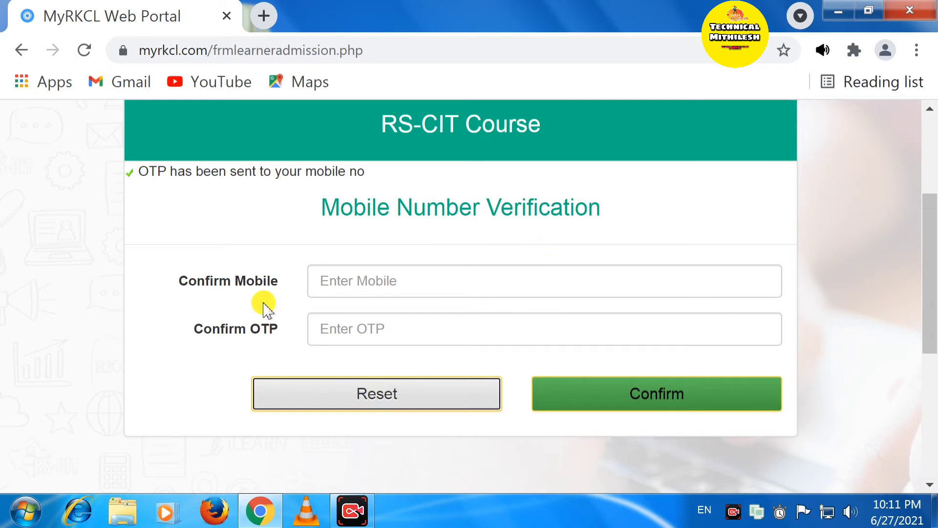
Return to the rkcl.in home page and follow the RS-CIT Online Admission Open banner again.
click(22, 50)
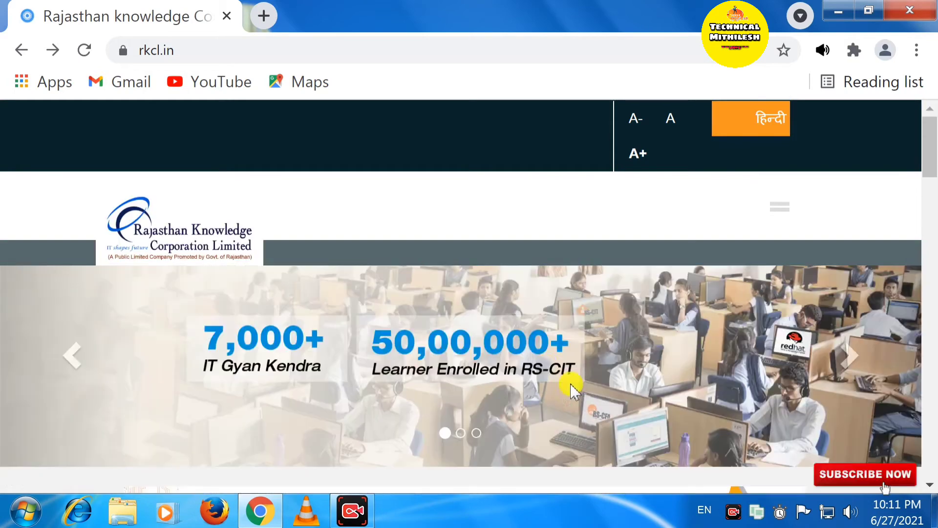
scroll(423, 419, down, 5)
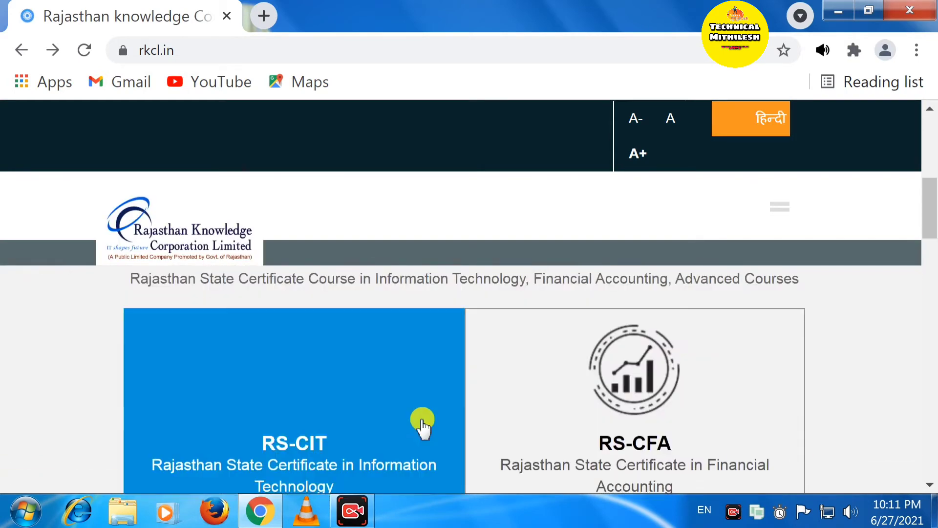
scroll(423, 423, up, 6)
scroll(418, 418, down, 3)
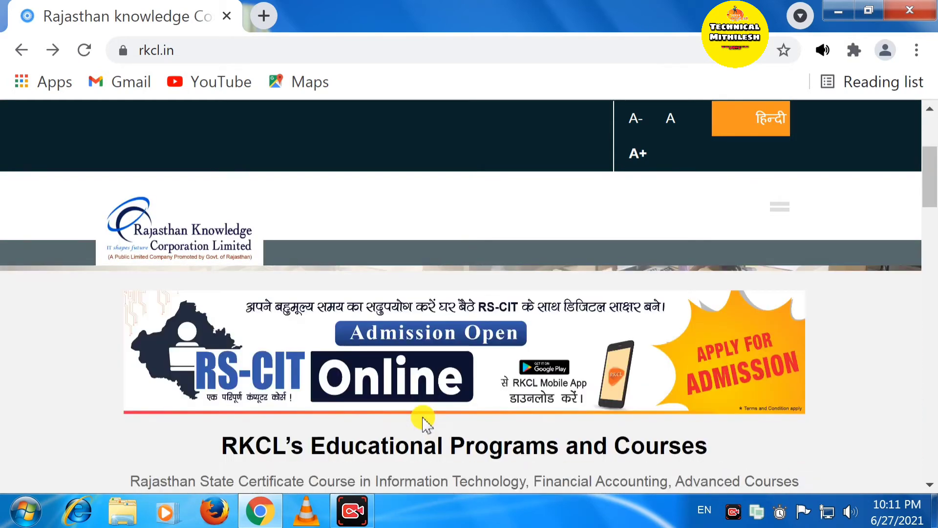
click(436, 336)
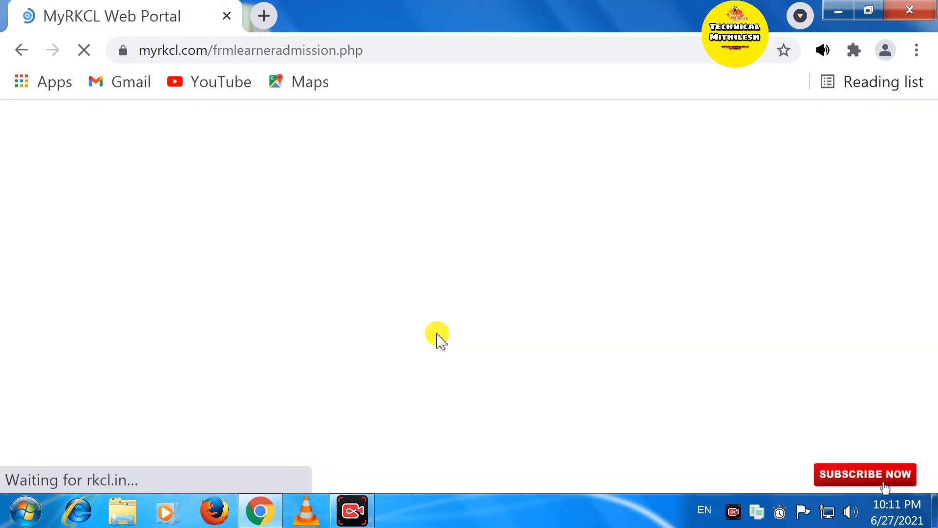
Re-enter the learner's mobile number on the enquiry page and request an OTP.
scroll(540, 374, down, 2)
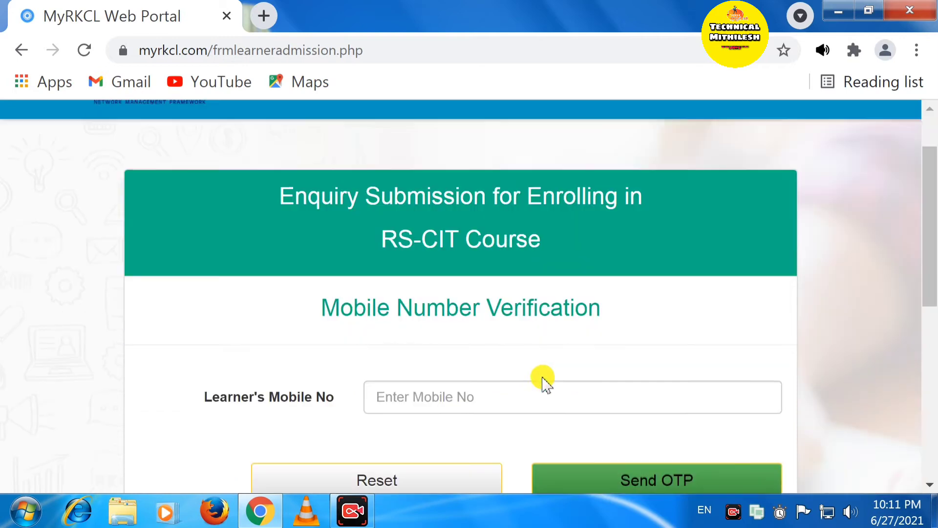
click(543, 370)
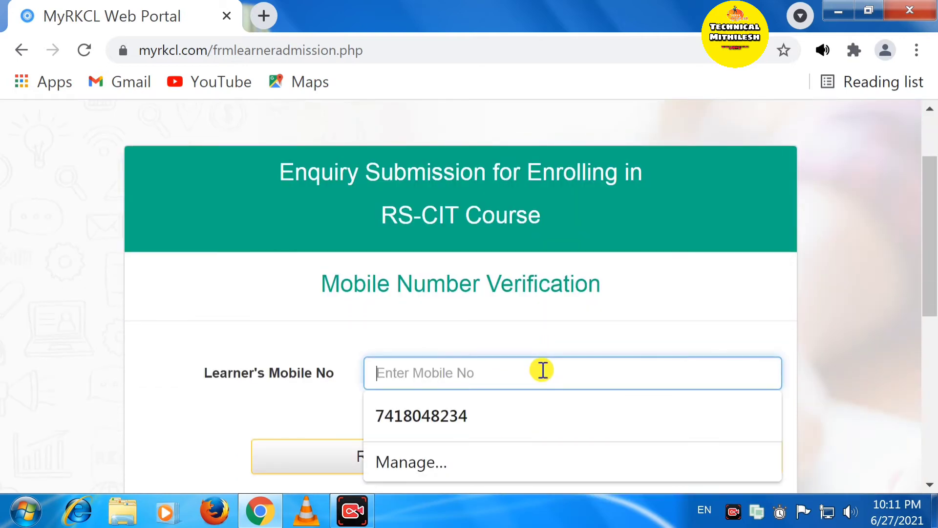
text(6)
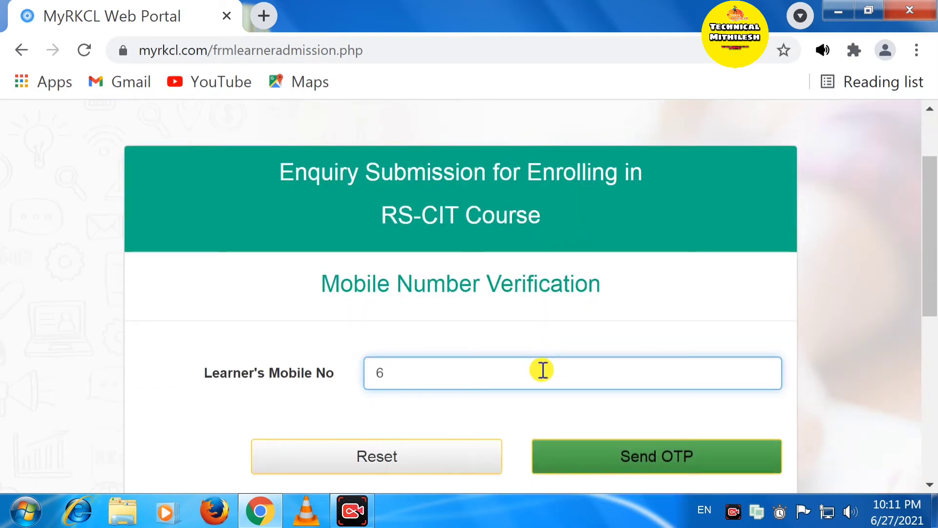
key(BackSpace)
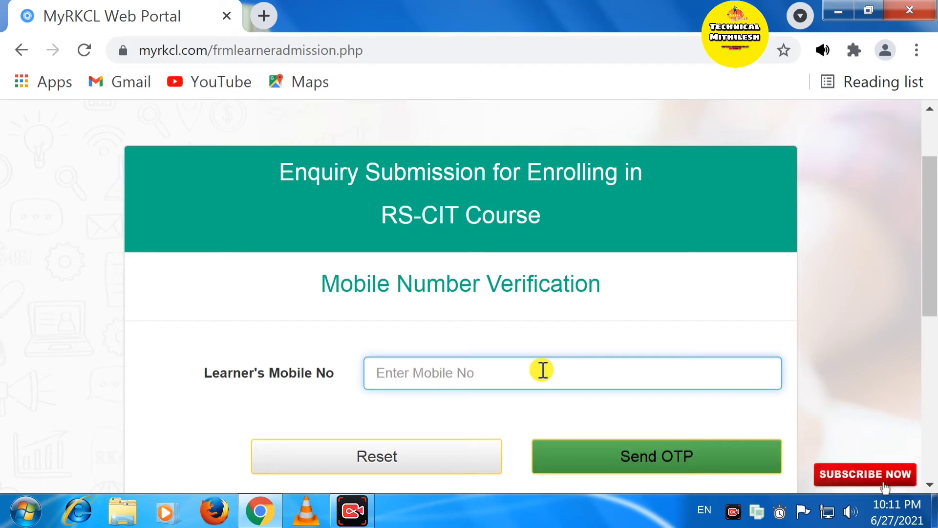
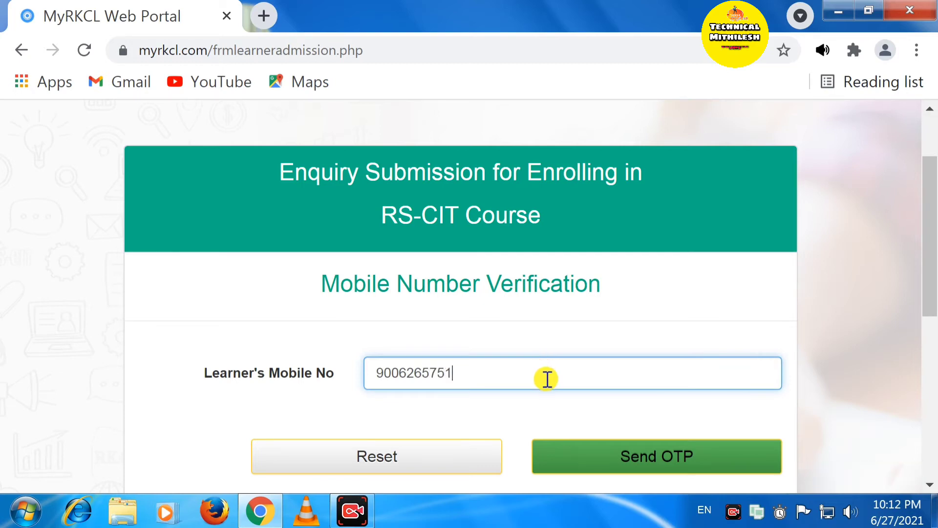
scroll(562, 383, down, 2)
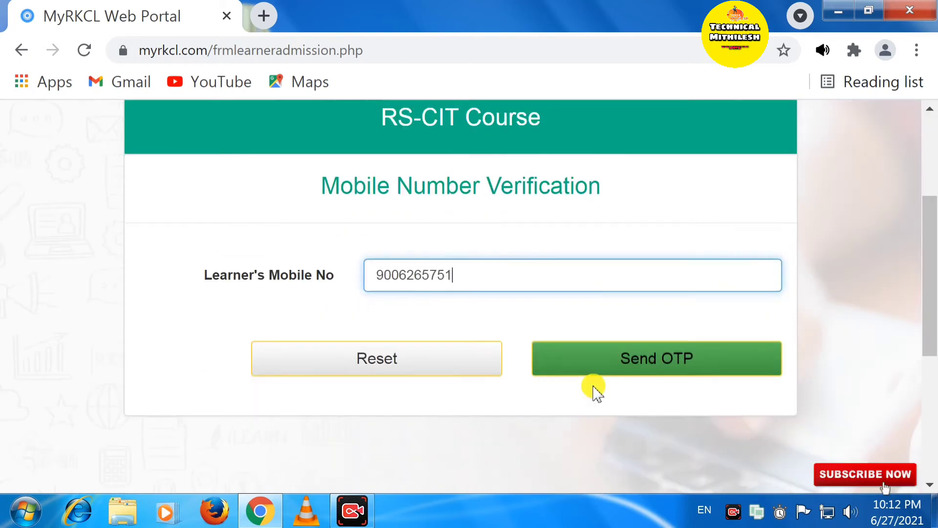
click(618, 379)
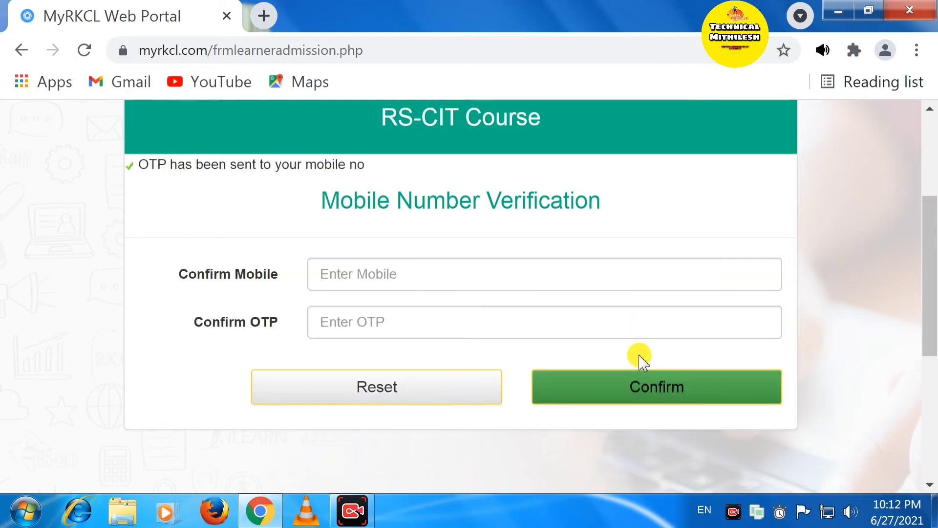
Verify the mobile number by entering it in Confirm Mobile with the received OTP.
click(437, 267)
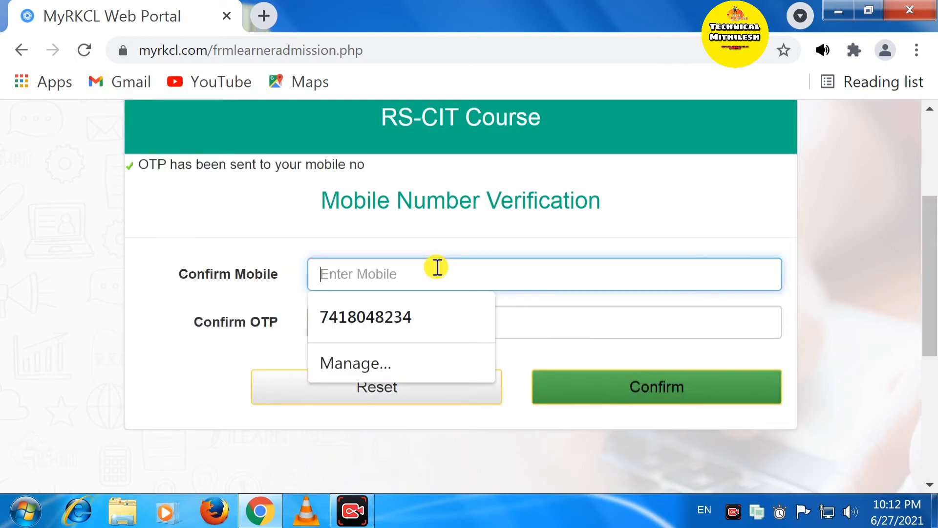
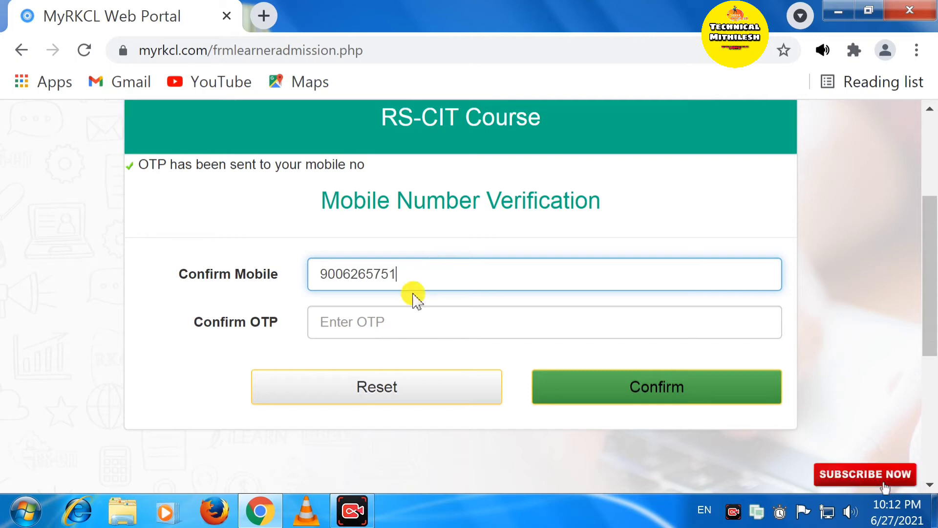
click(418, 320)
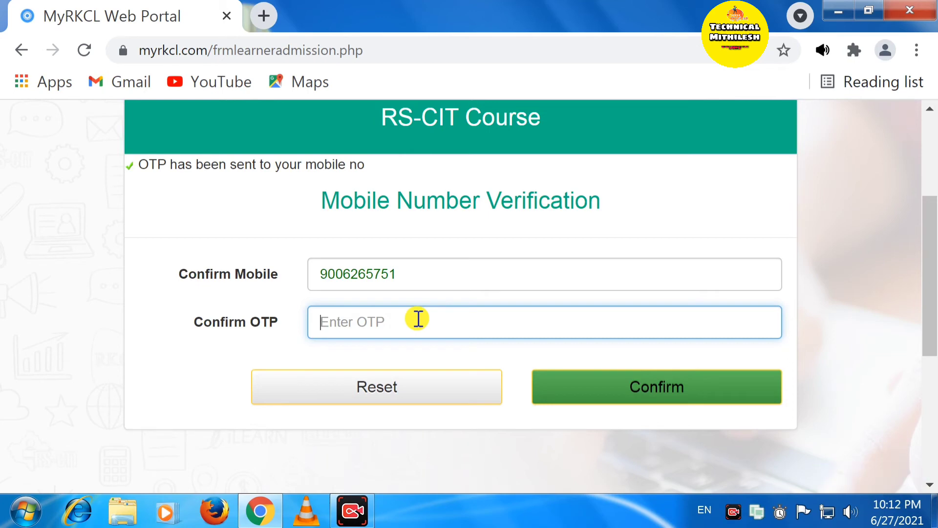
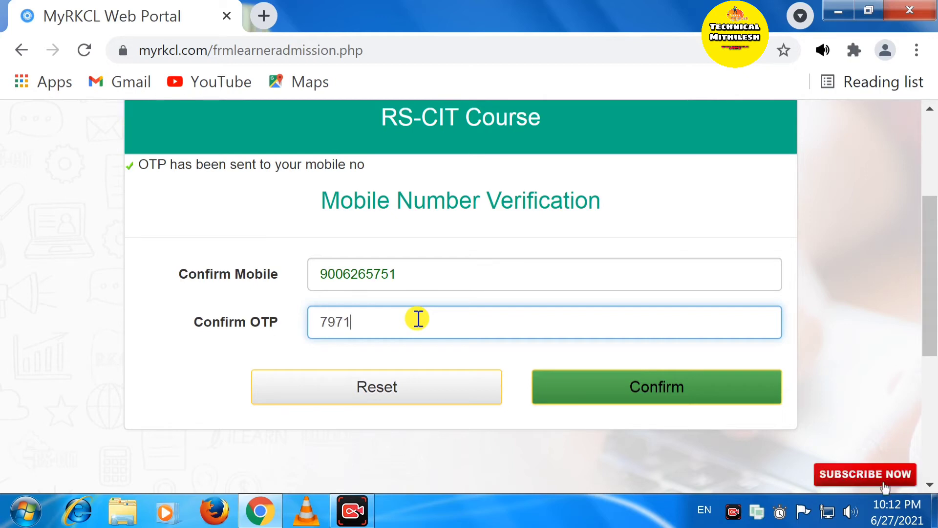
click(654, 406)
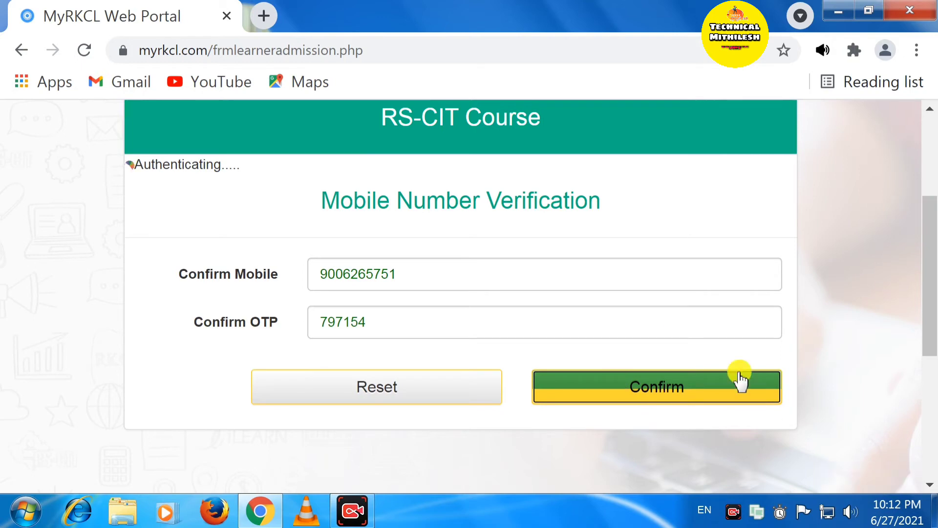
click(692, 392)
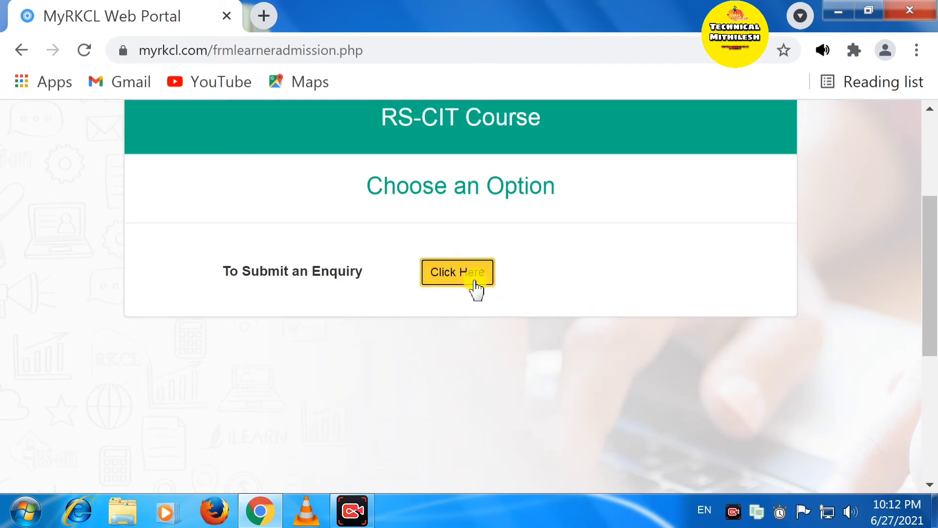
Open the Application Form via the 'To Submit an Enquiry' Click Here button.
click(477, 287)
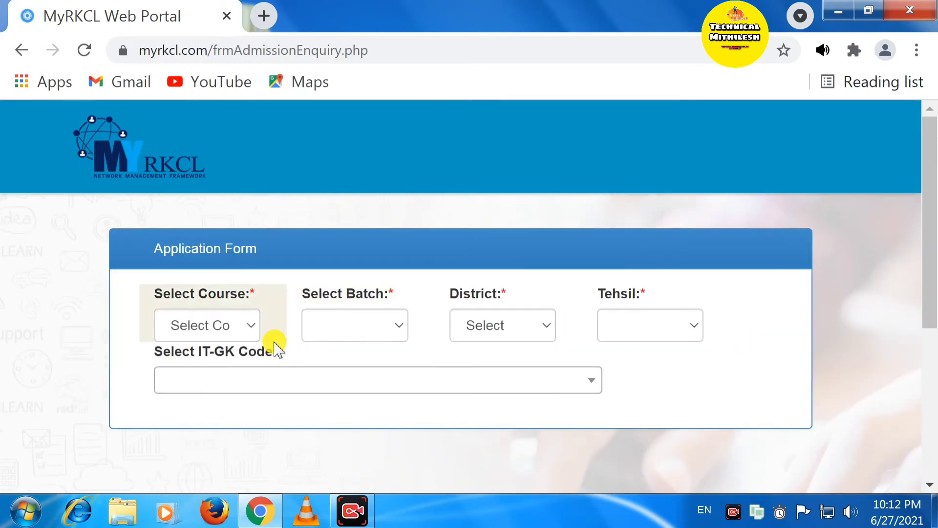
Select RS-CIT course, June 2021 batch, and Ajmer as both district and tehsil.
click(229, 330)
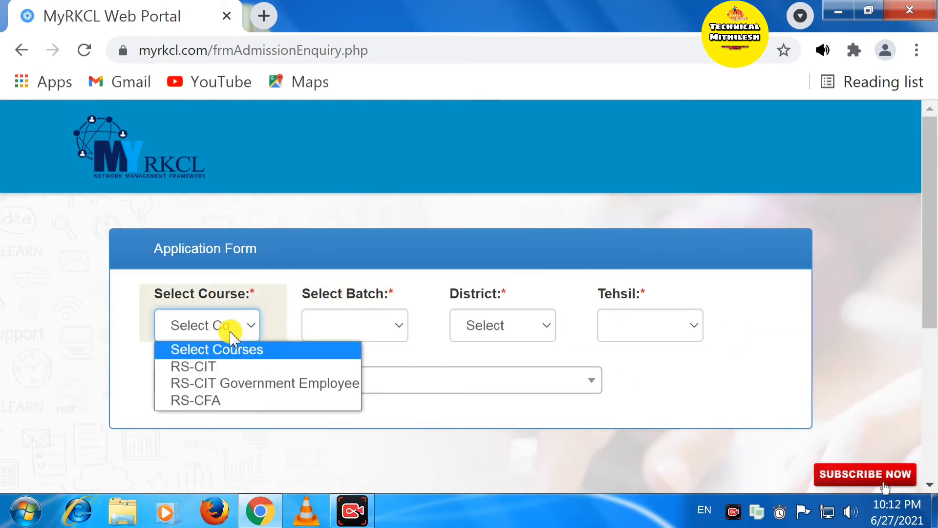
click(221, 376)
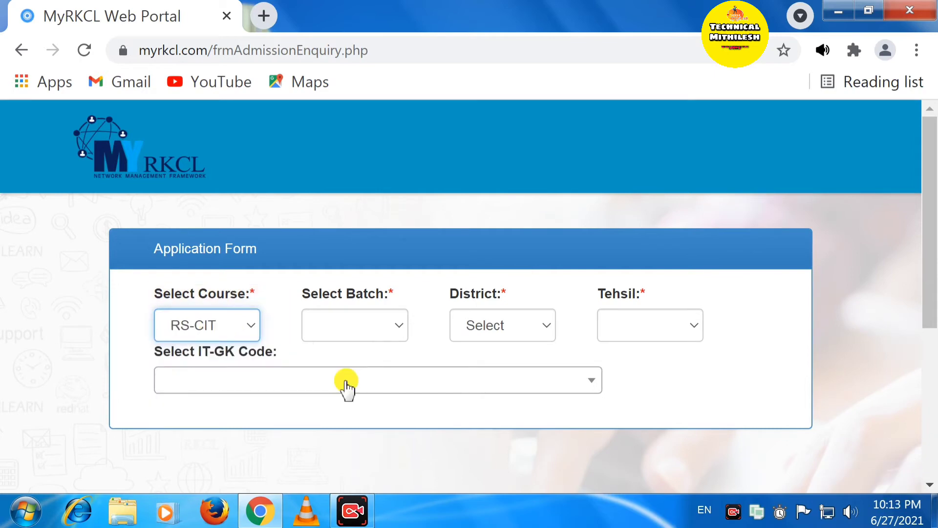
click(375, 332)
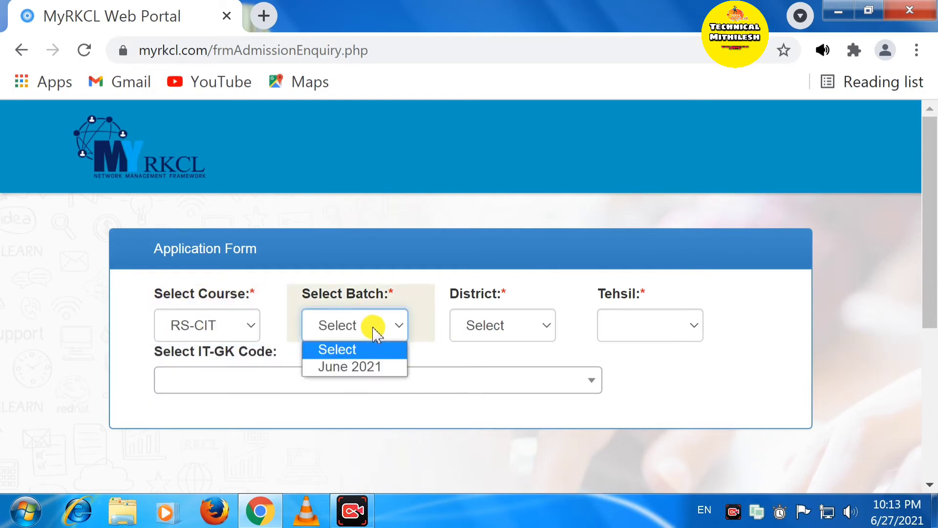
click(367, 371)
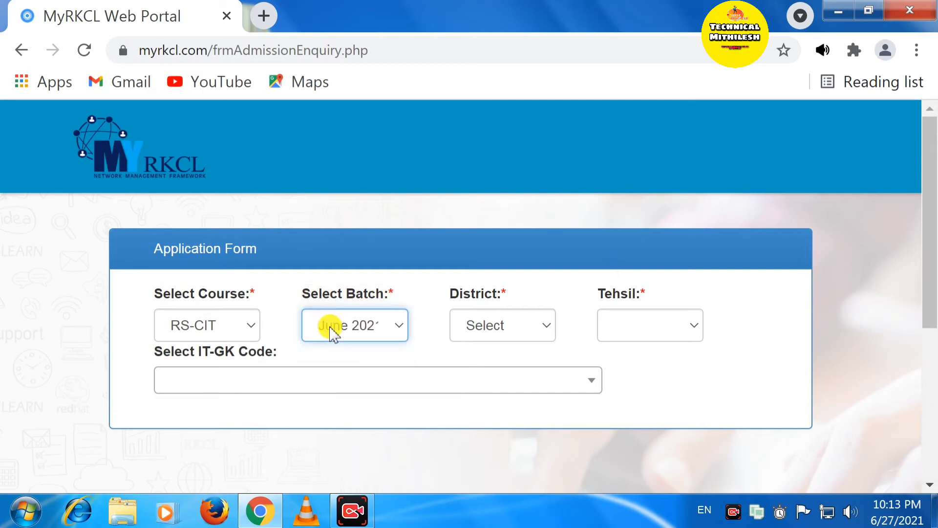
click(506, 332)
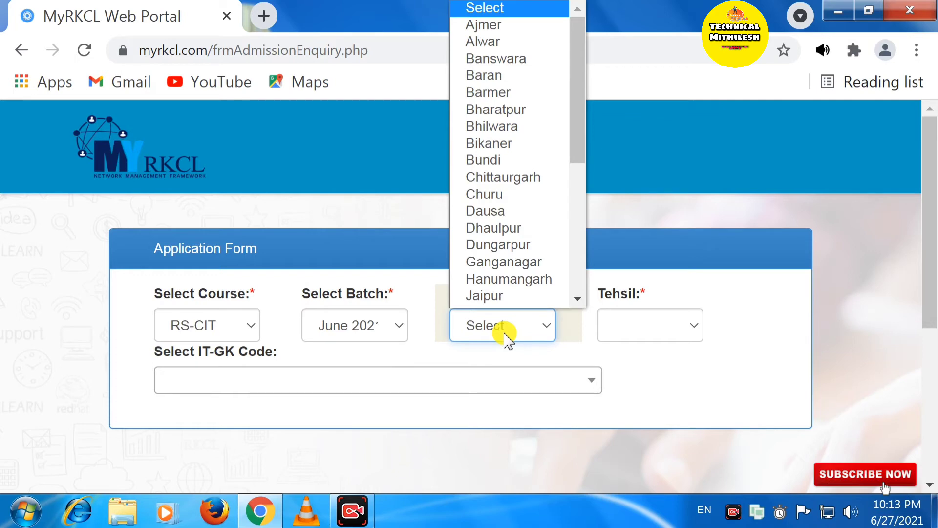
drag(570, 140, 575, 40)
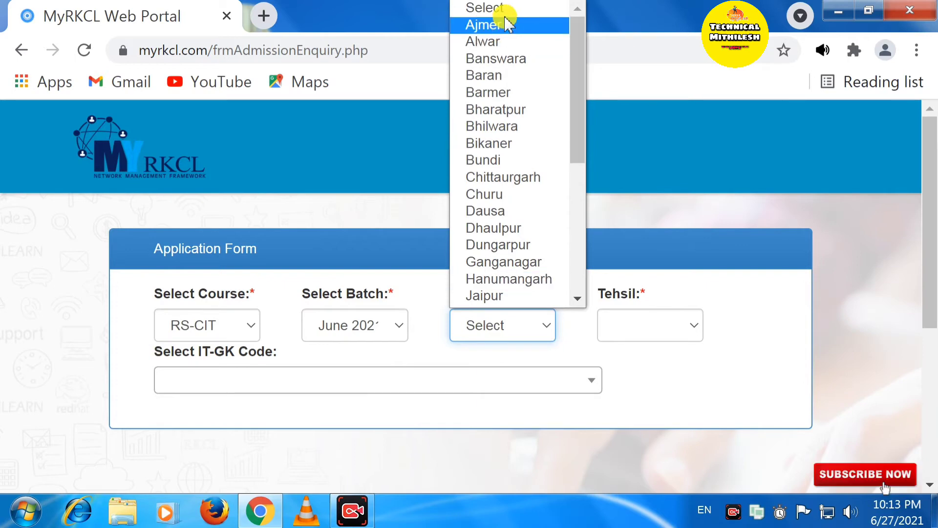
click(518, 27)
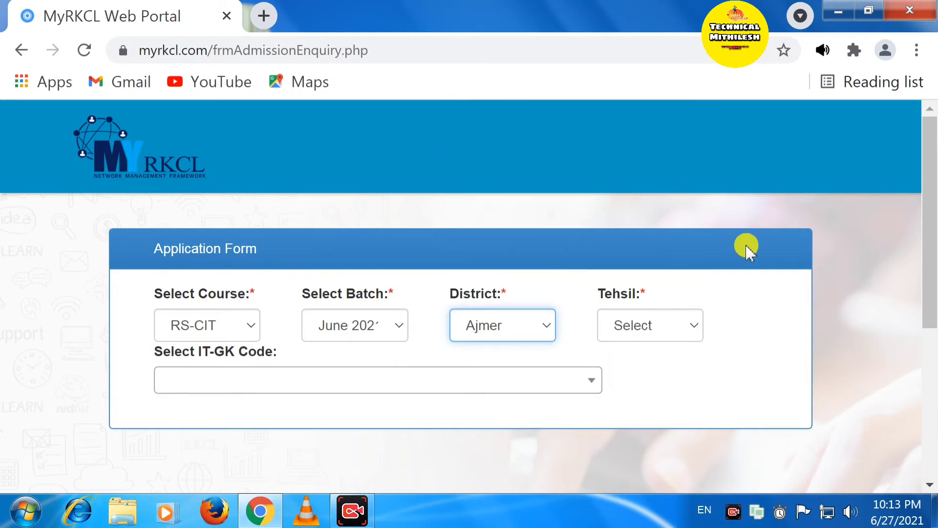
click(665, 336)
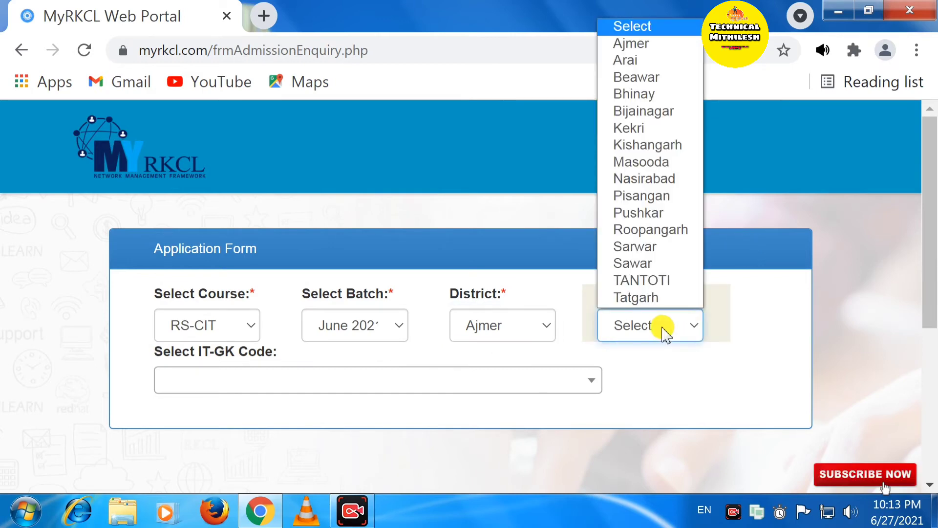
click(652, 43)
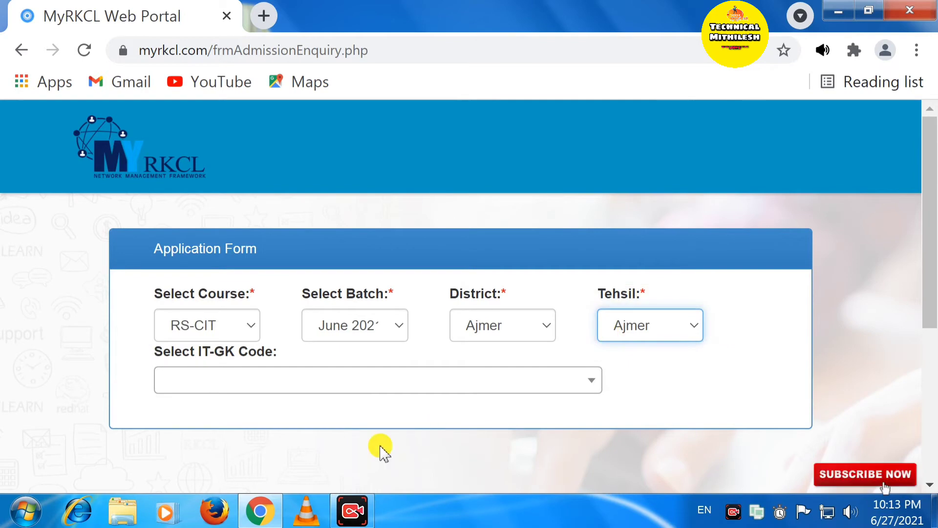
Pick K.R.GIRLS COLLEGE (IT-GK 12290394) from the centre list and show its details.
click(552, 391)
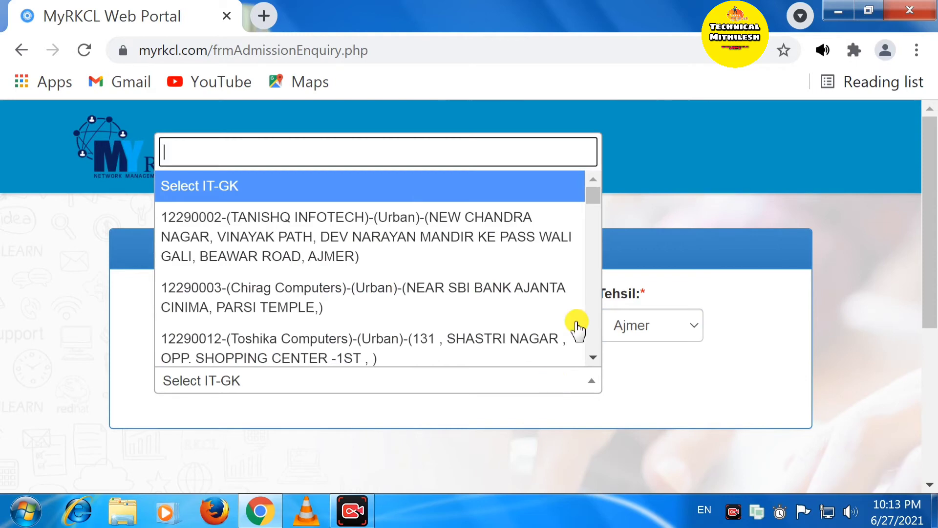
drag(594, 202, 607, 335)
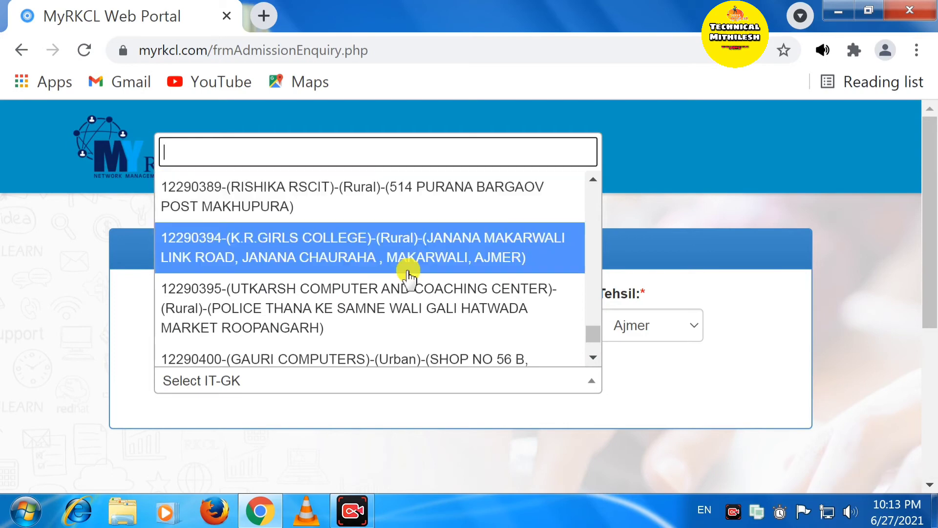
click(441, 264)
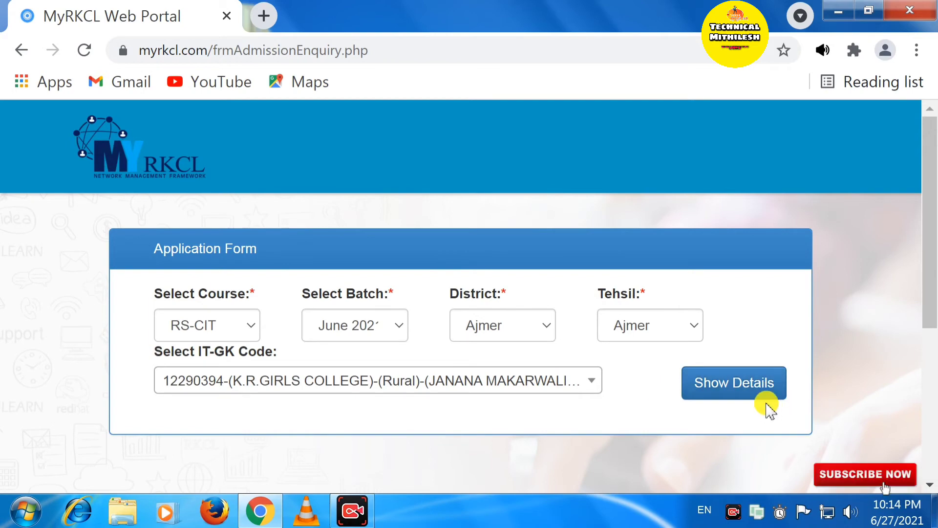
click(691, 380)
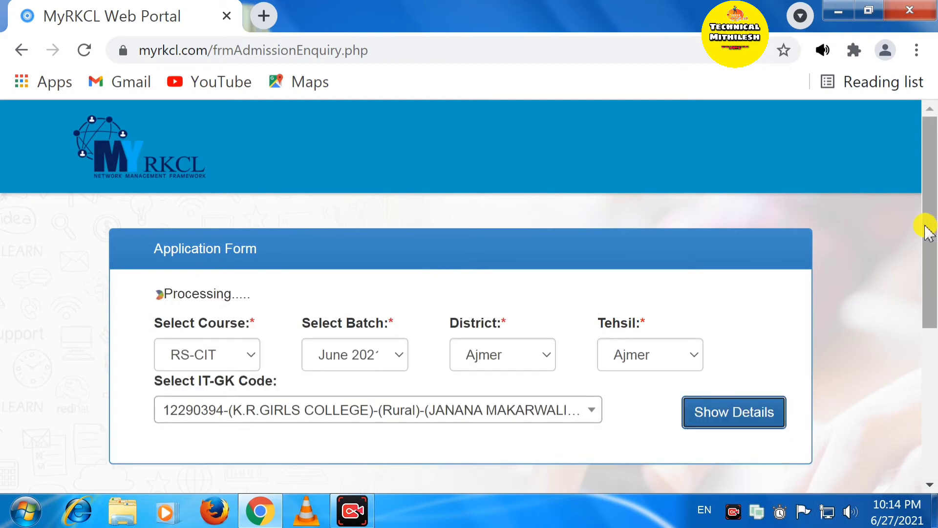
Review the IT-GK centre's email and full address, then scroll to the RS-CIT June 2021 Enquiry Form.
drag(929, 234, 928, 306)
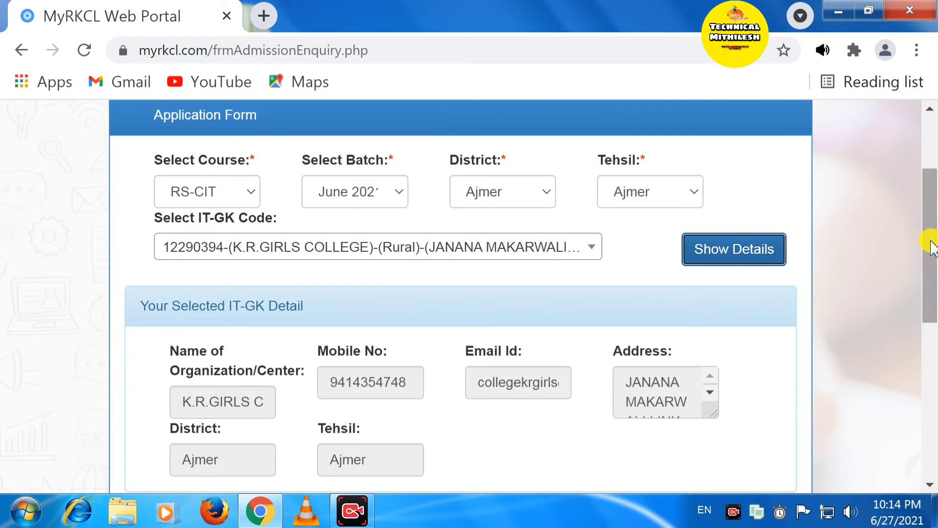
drag(933, 247, 928, 292)
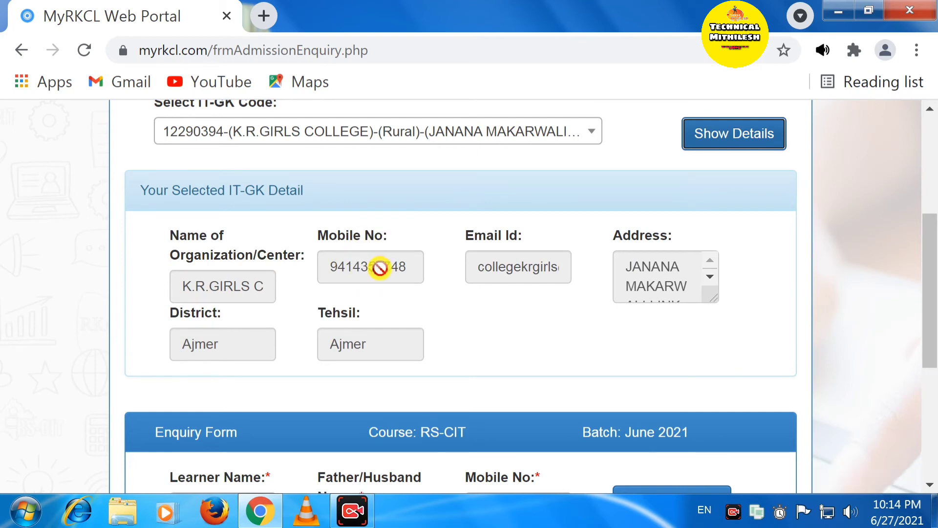
click(514, 268)
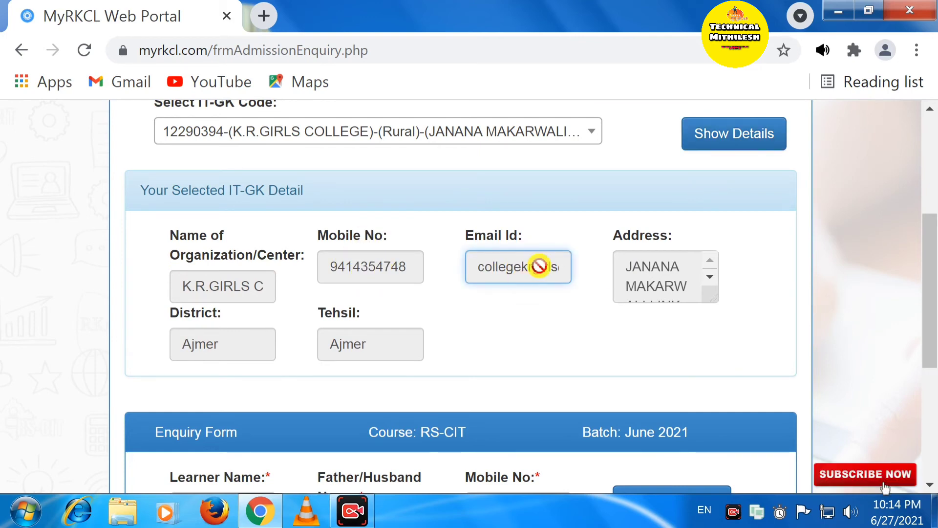
click(711, 292)
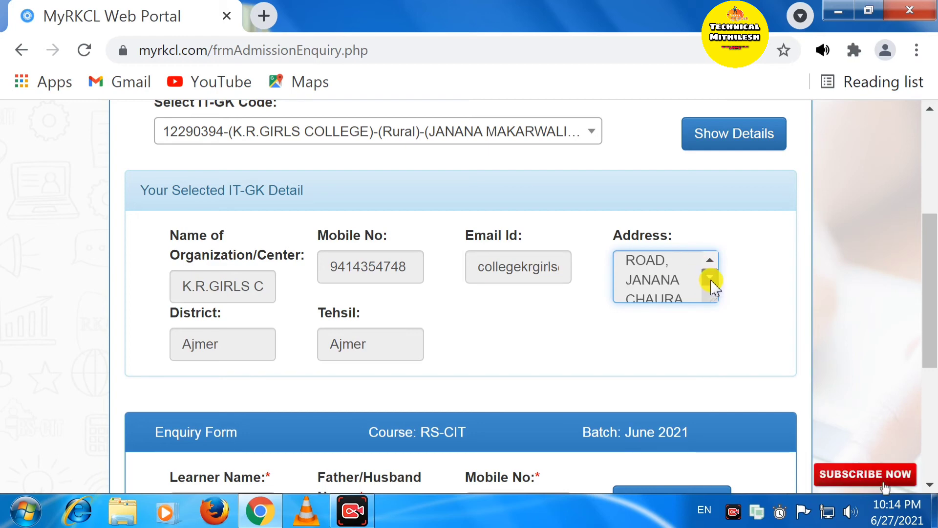
click(711, 292)
click(711, 292)
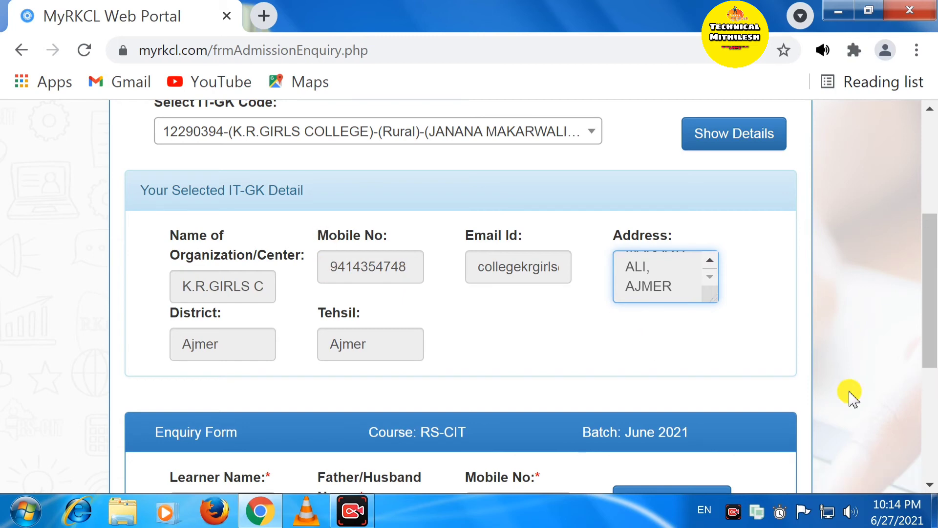
drag(927, 247, 928, 288)
scroll(929, 289, down, 2)
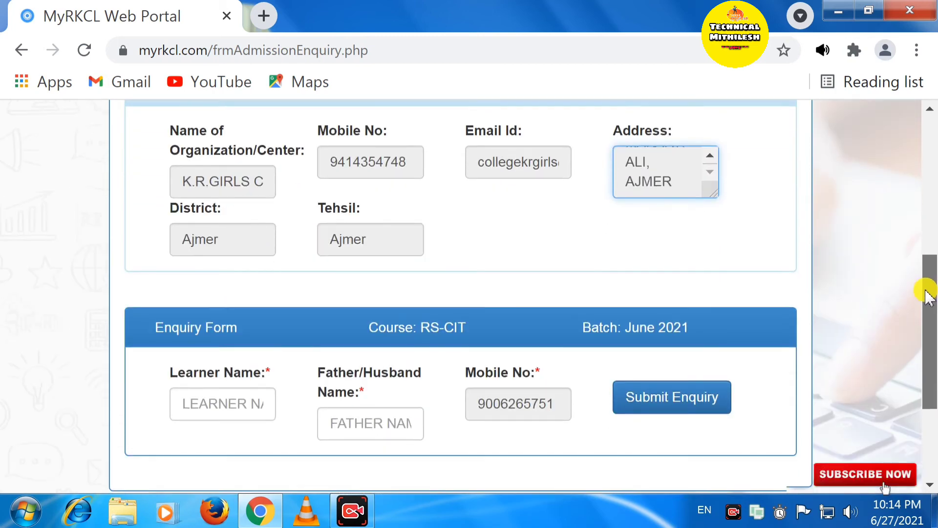
click(222, 391)
click(378, 418)
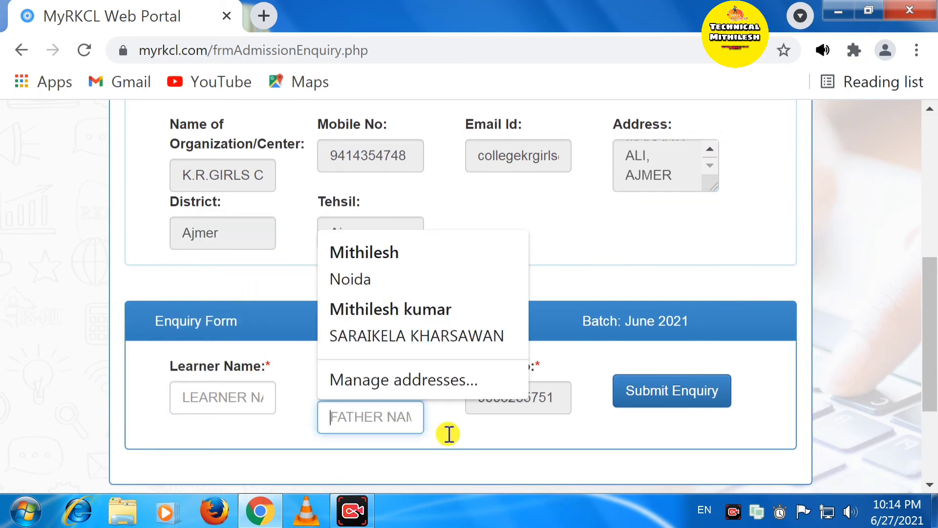
click(523, 431)
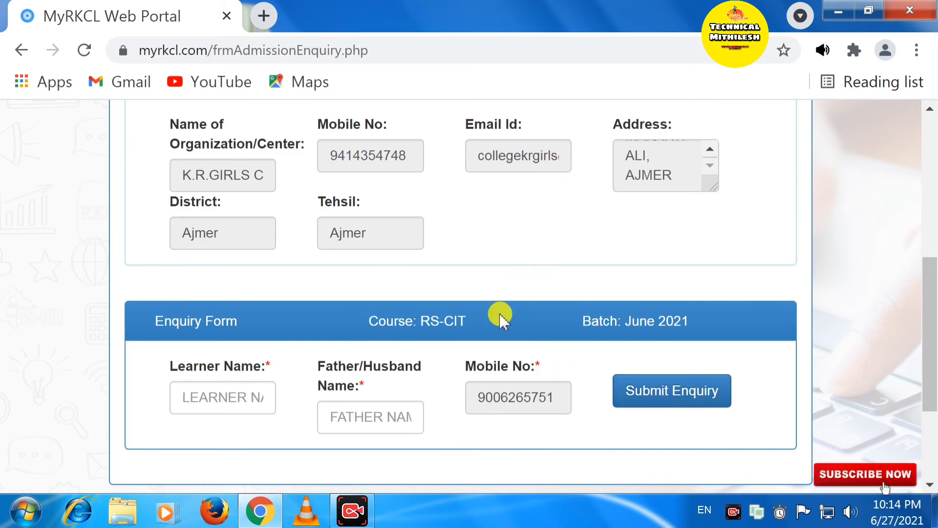
scroll(515, 323, up, 7)
scroll(523, 357, down, 7)
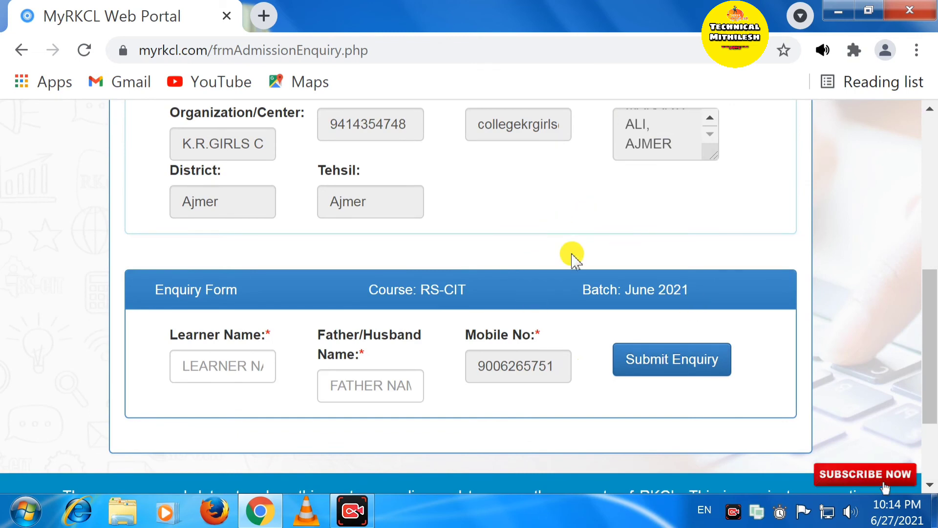
scroll(573, 257, up, 6)
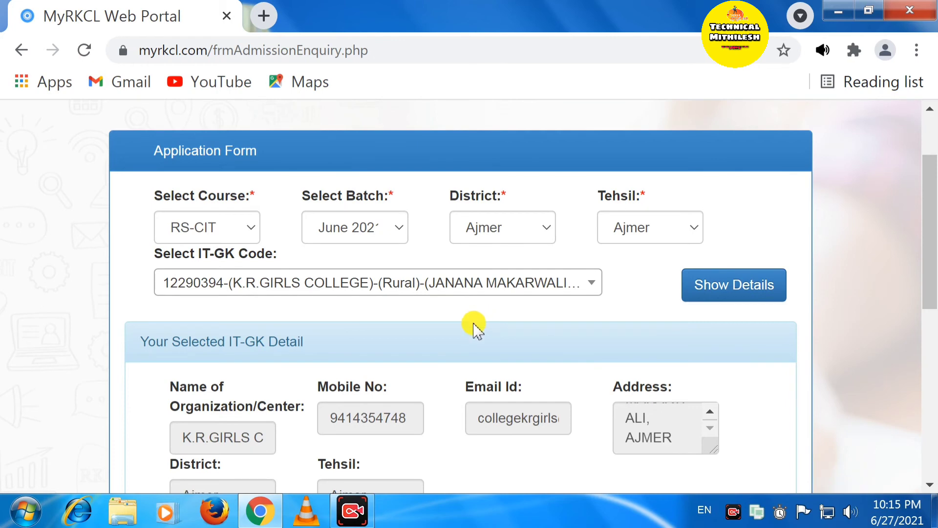
scroll(477, 327, down, 4)
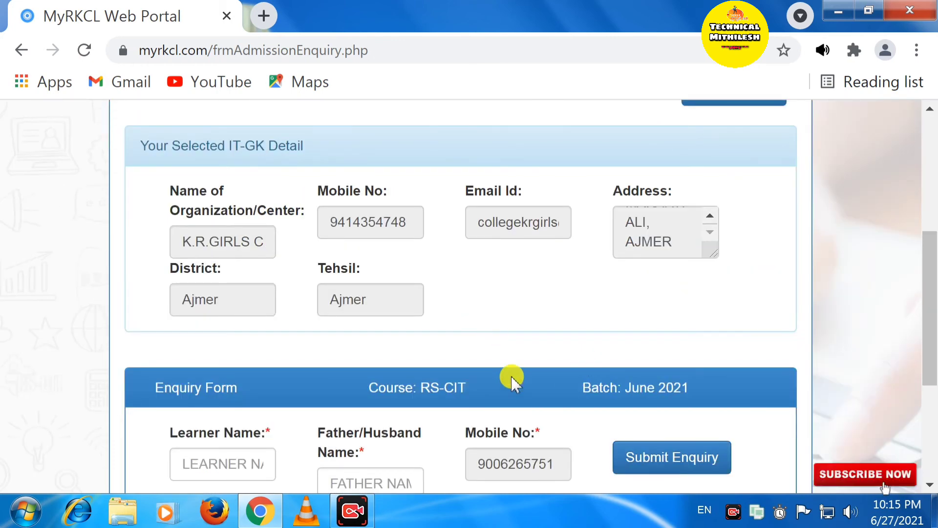
scroll(613, 362, down, 5)
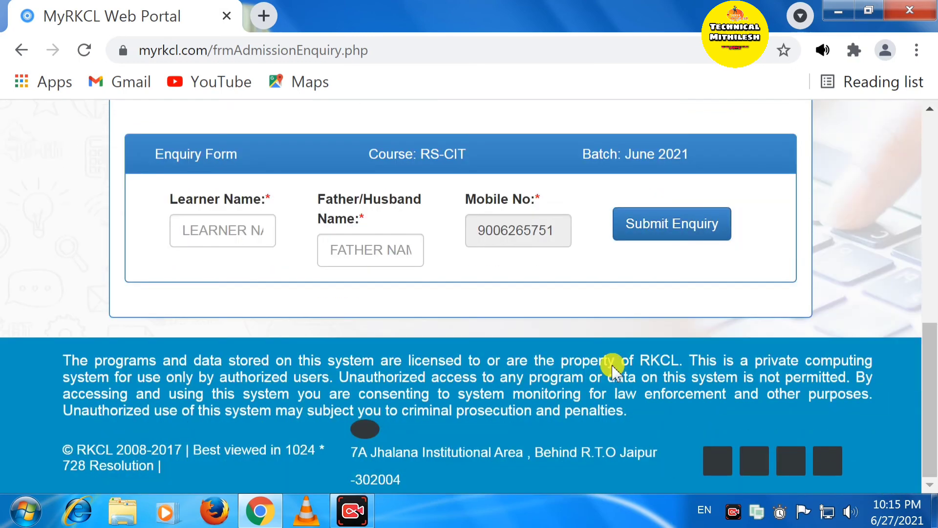
scroll(550, 367, up, 6)
scroll(552, 368, up, 1)
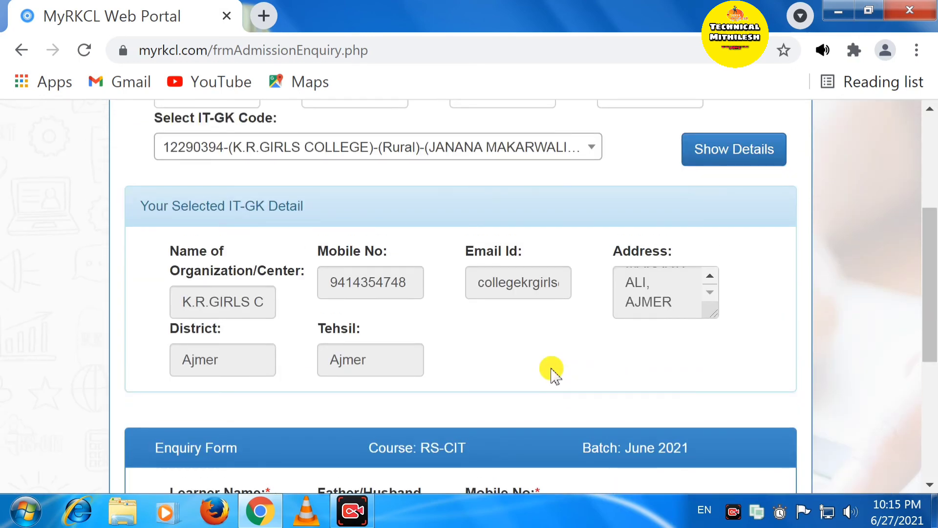
scroll(552, 372, up, 4)
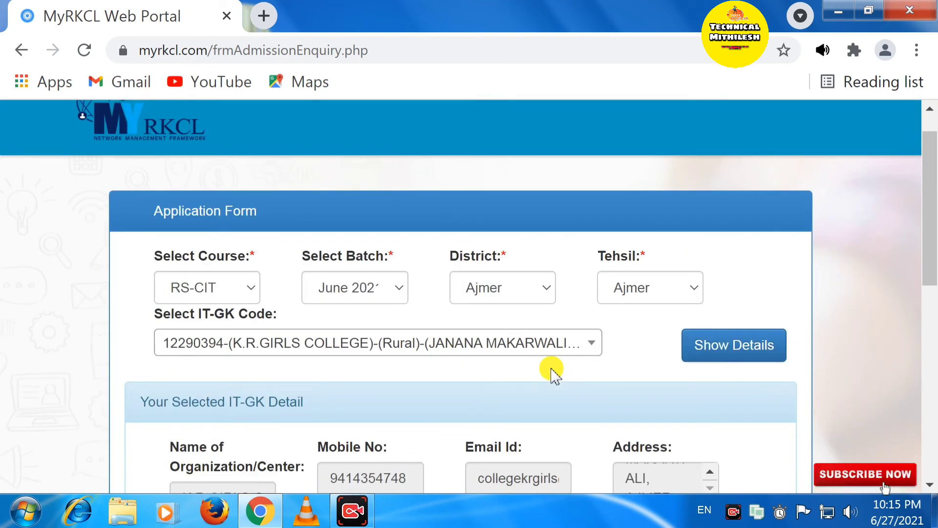
scroll(551, 373, down, 4)
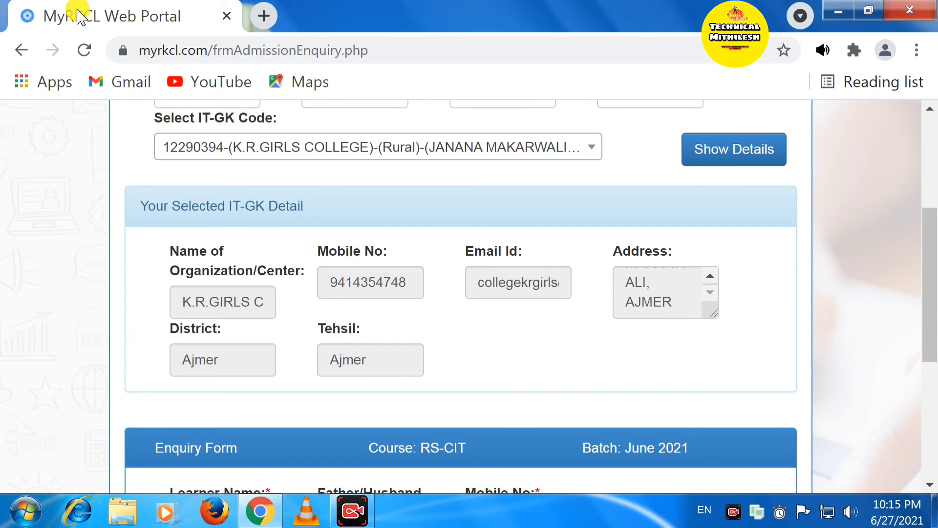
drag(78, 15, 120, 1)
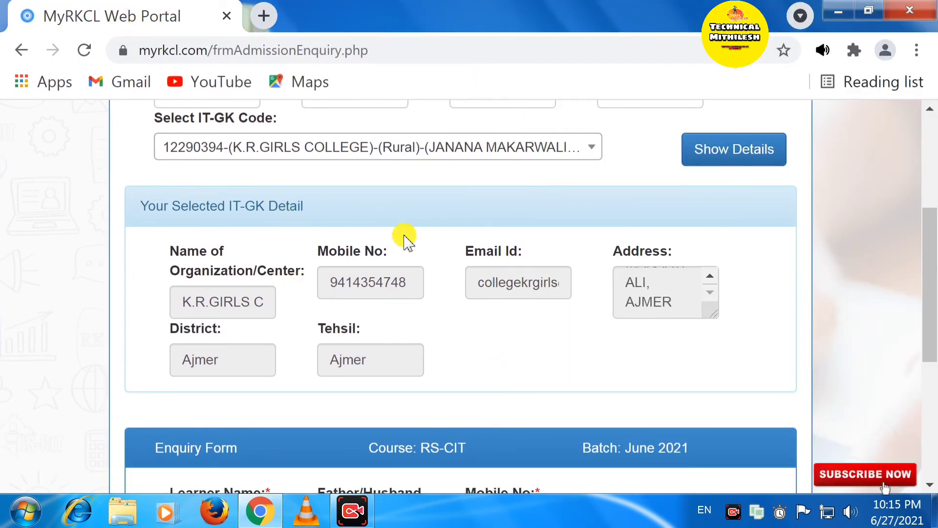
scroll(597, 355, up, 5)
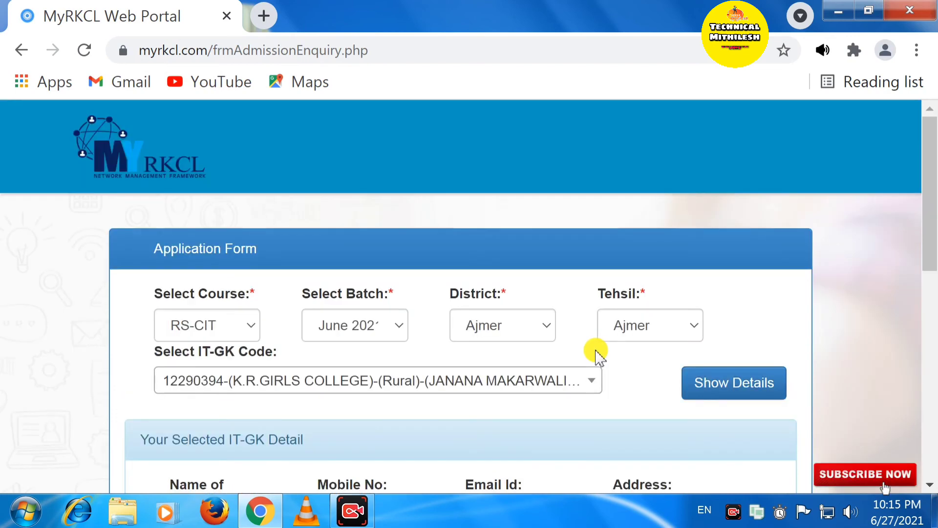
scroll(592, 379, down, 4)
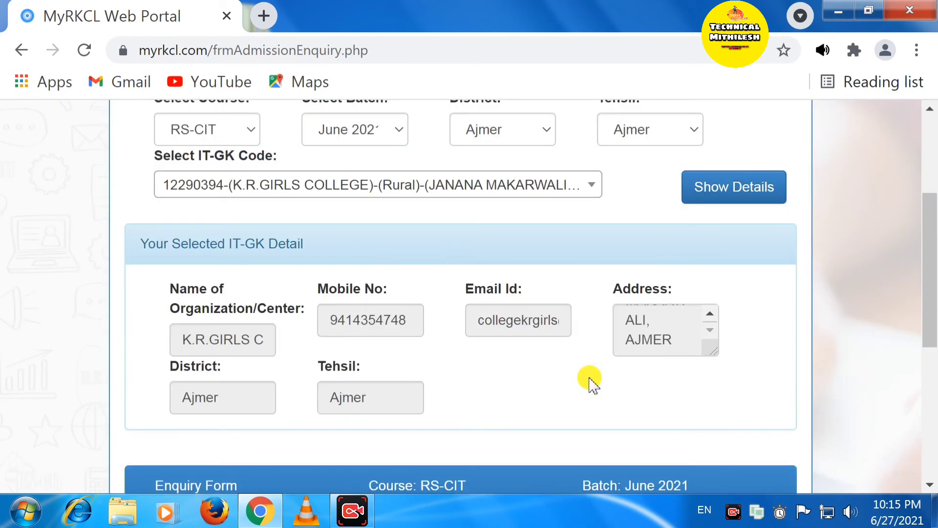
scroll(592, 382, up, 4)
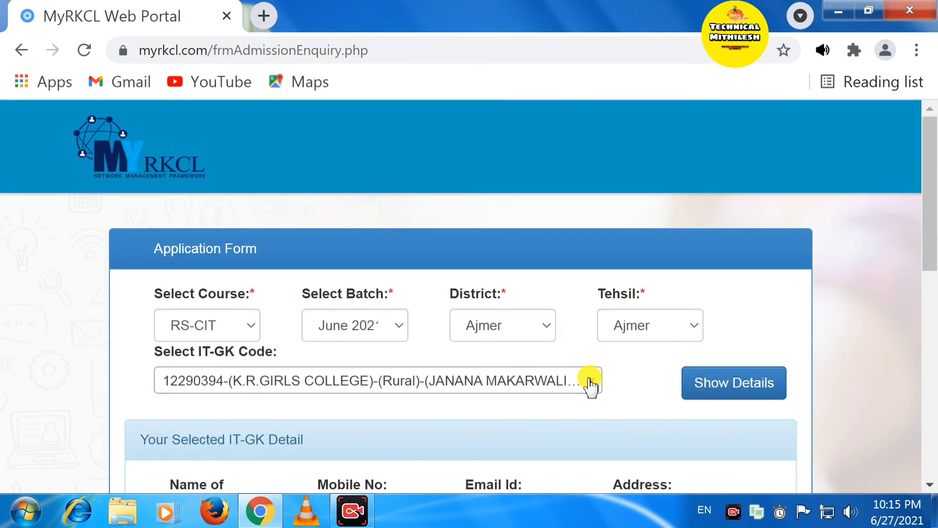
scroll(662, 428, down, 6)
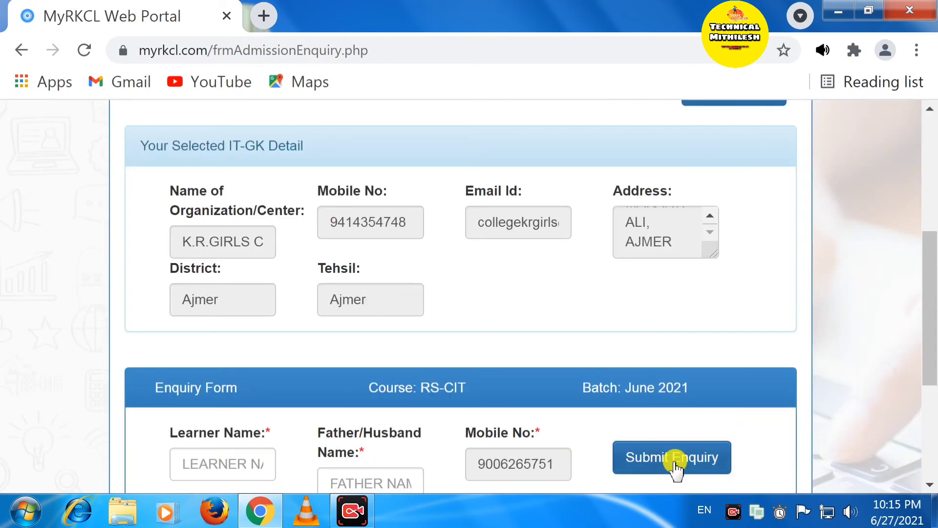
scroll(712, 448, down, 4)
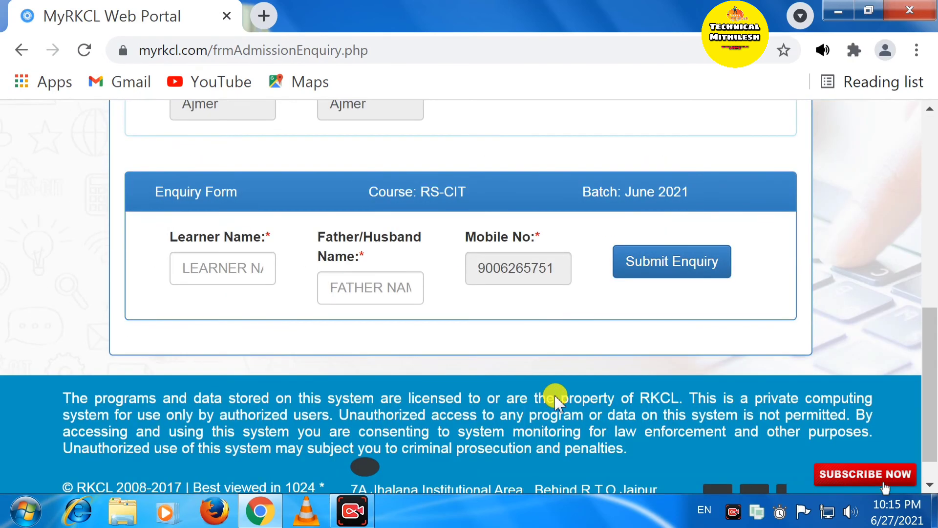
scroll(550, 391, up, 4)
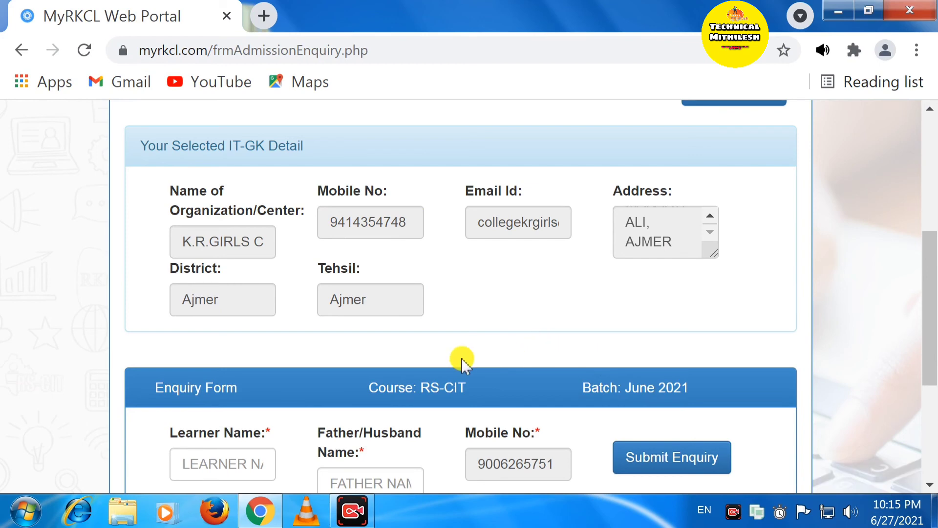
mouse_move(928, 318)
mouse_down()
mouse_move(923, 356)
mouse_move(925, 259)
mouse_move(922, 305)
mouse_up()
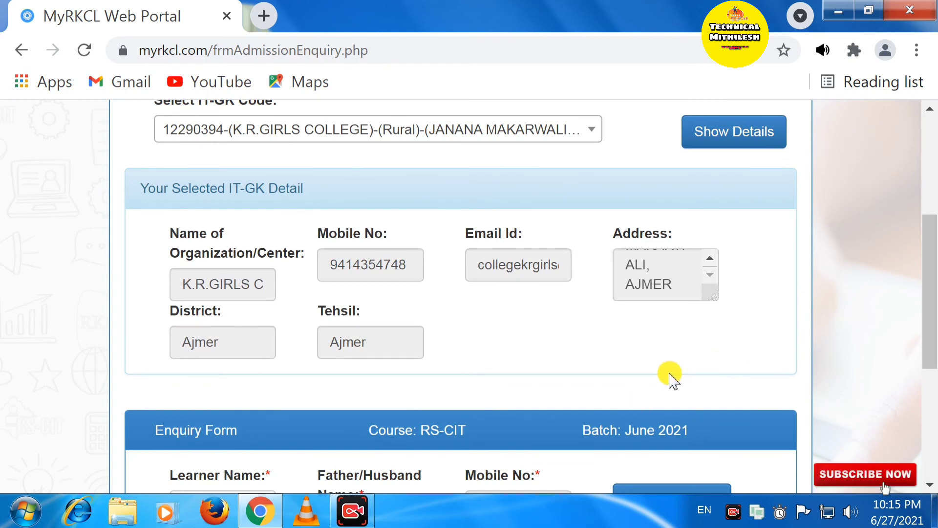
scroll(668, 377, up, 5)
scroll(674, 403, down, 4)
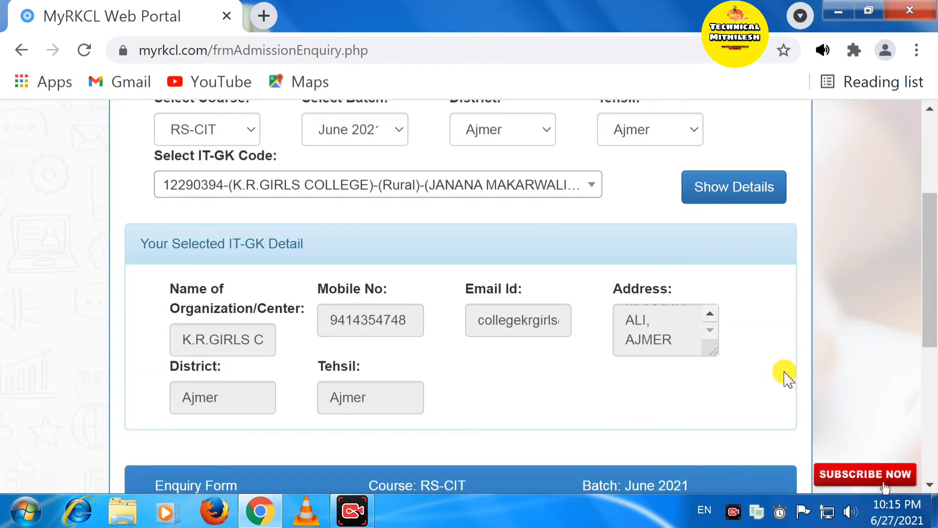
scroll(748, 318, down, 5)
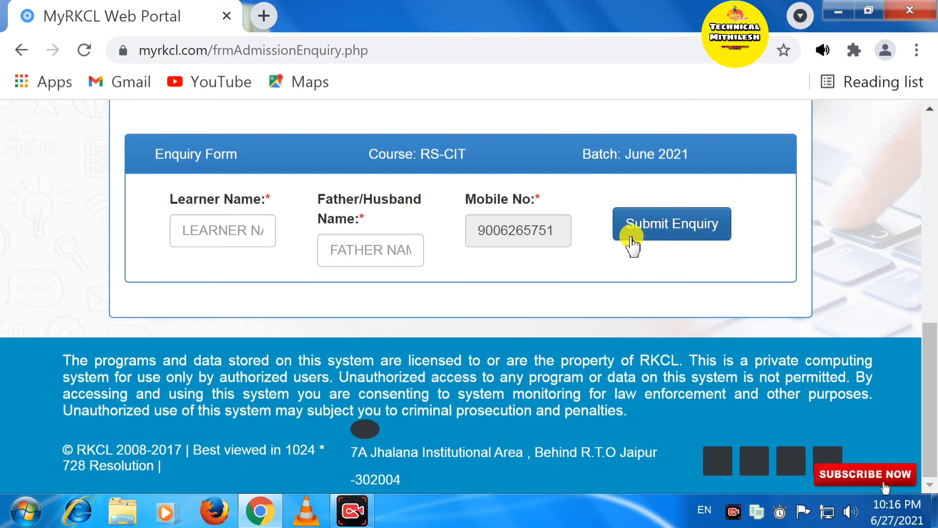
scroll(692, 475, up, 6)
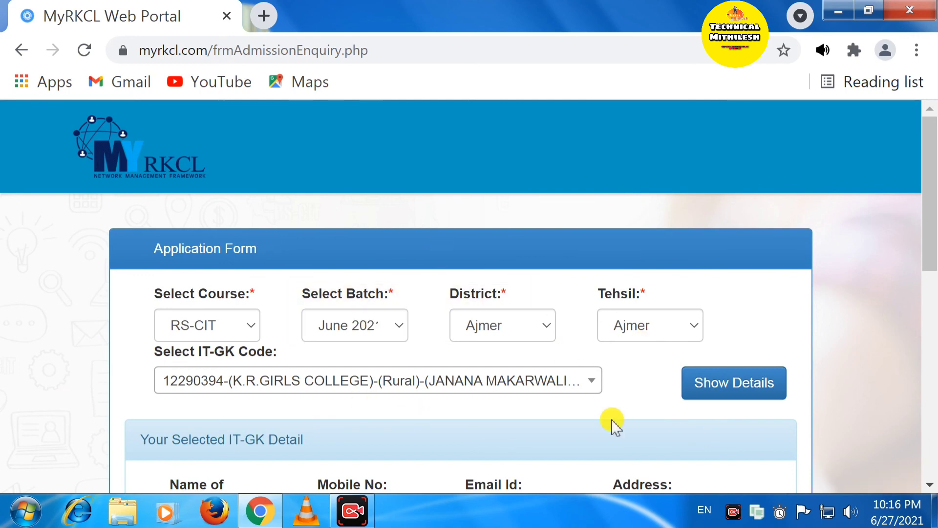
scroll(919, 267, down, 2)
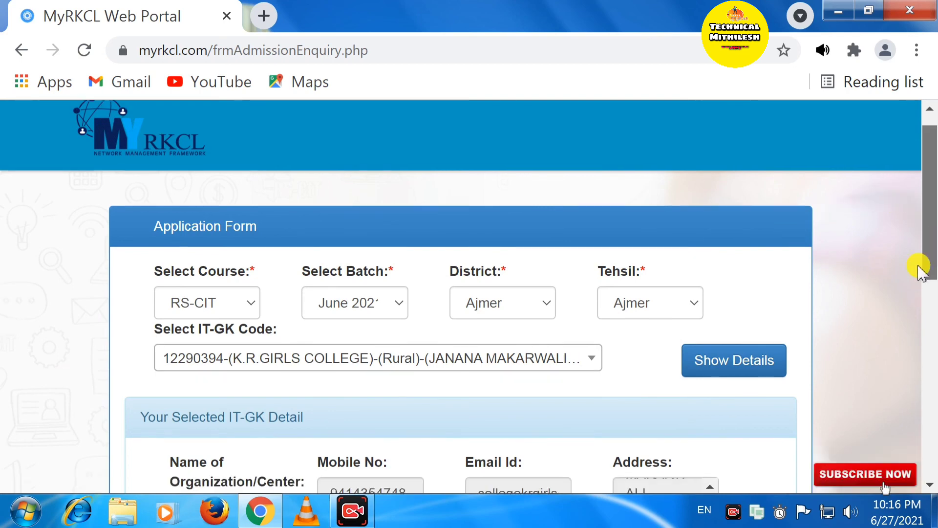
scroll(918, 273, down, 3)
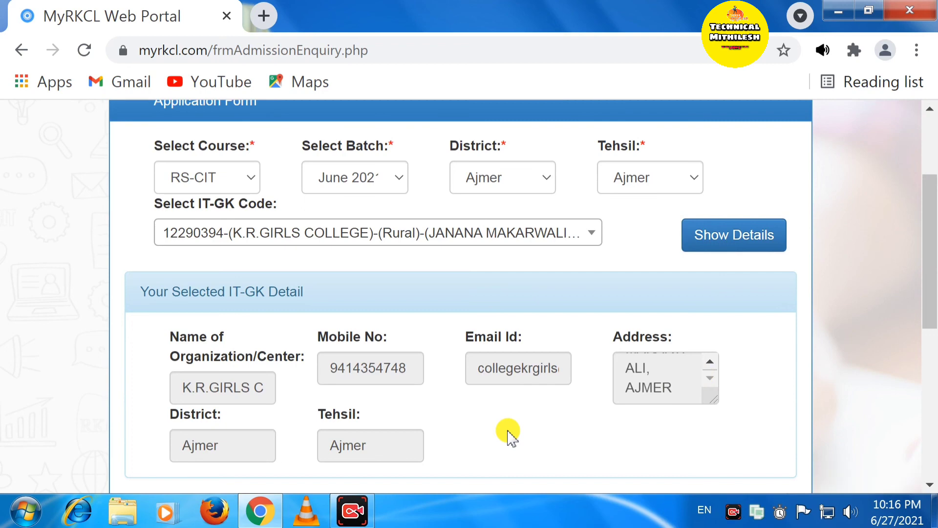
scroll(509, 432, up, 3)
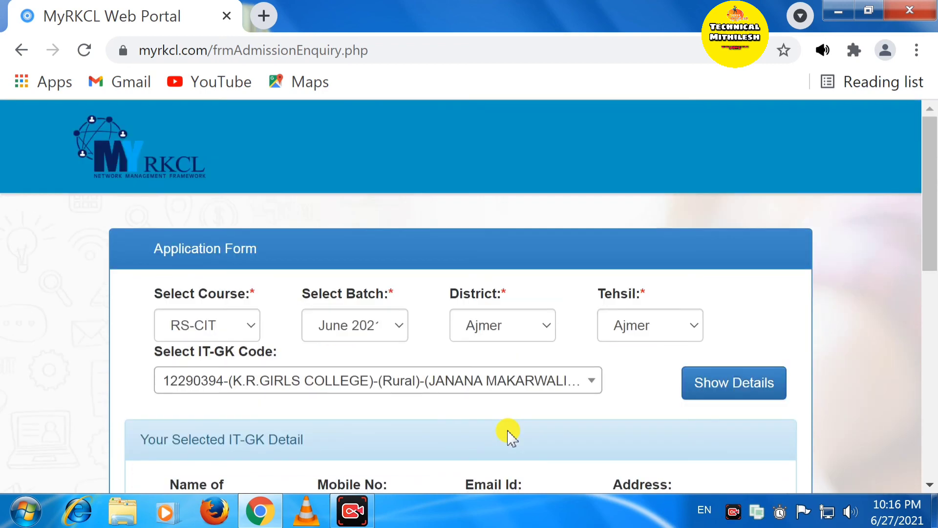